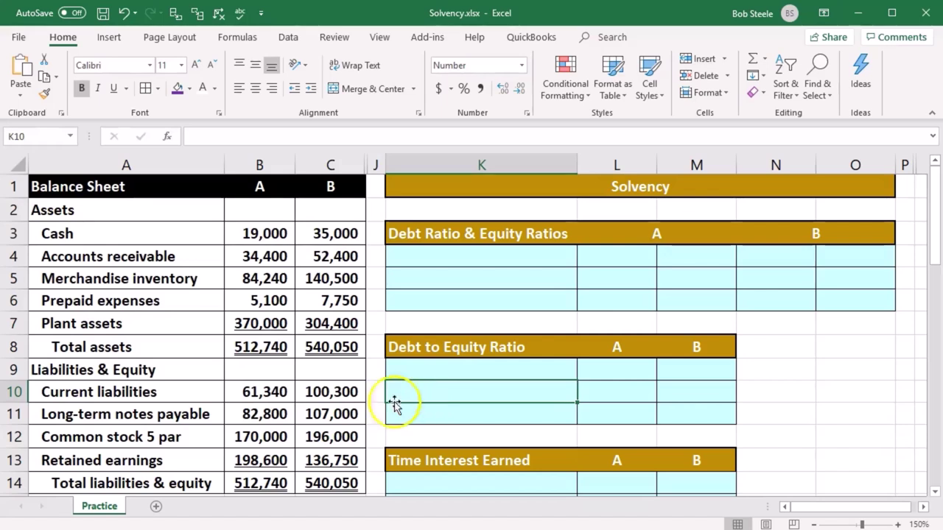
Review companies A and B's balance sheet, income statement, prior year data and other data in the source tables.
left_click(278, 396)
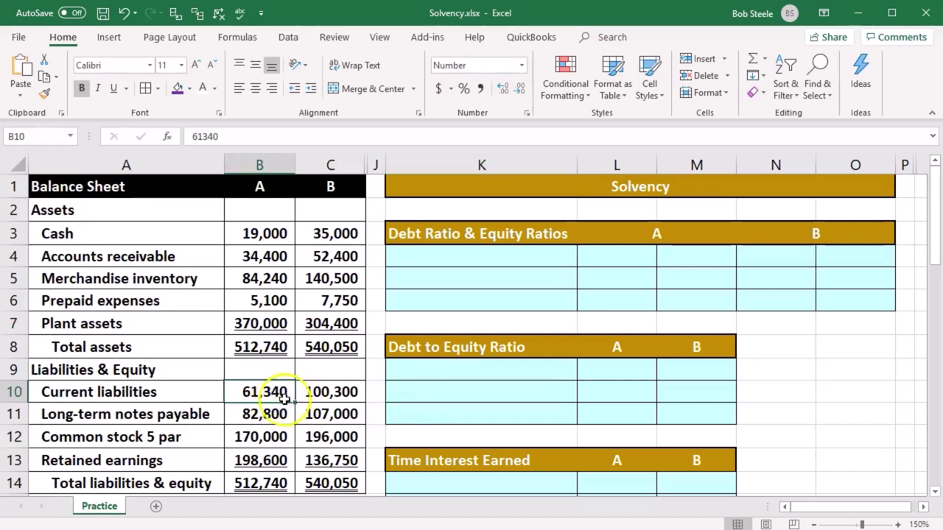
left_click(131, 328)
left_click(241, 301)
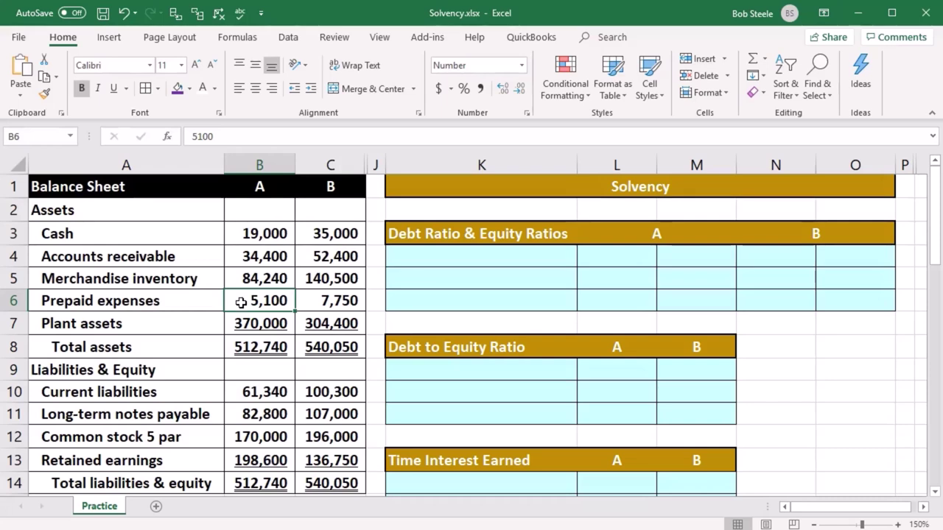
left_click(150, 274)
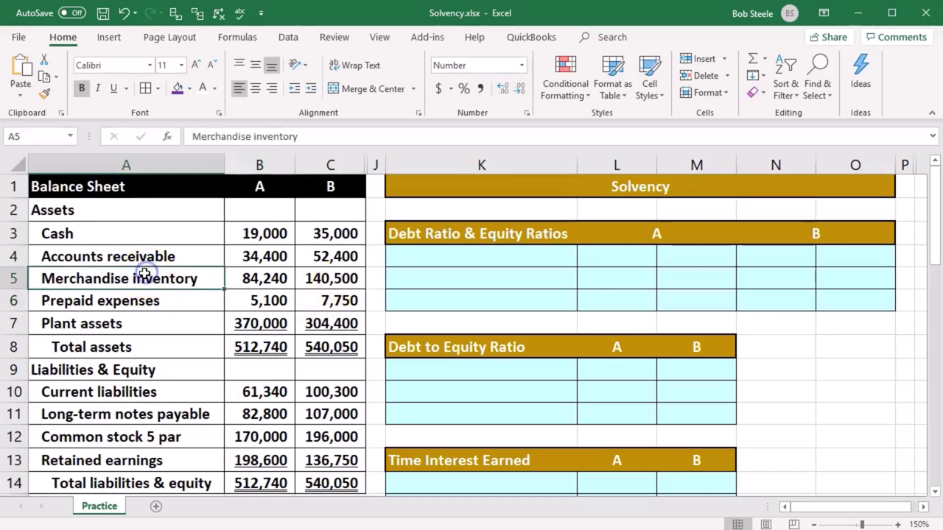
left_click(260, 193)
left_click(309, 186)
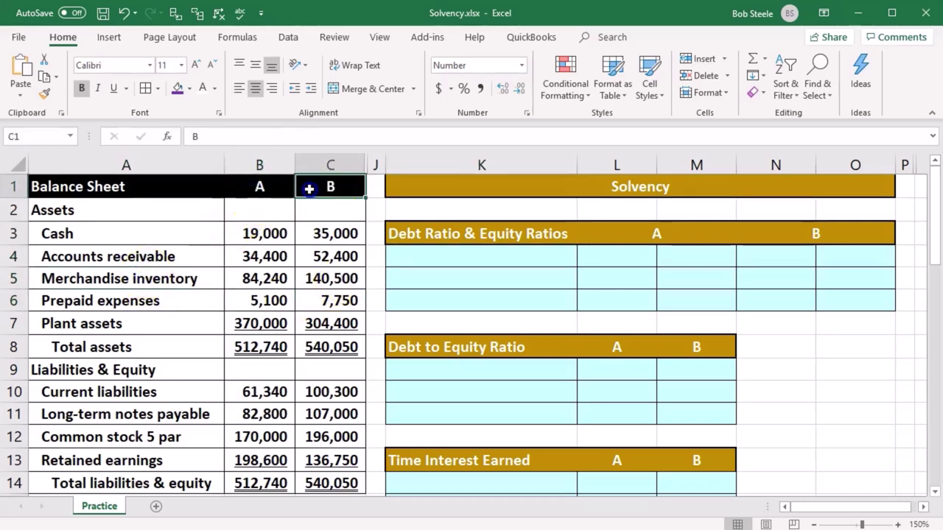
left_click(138, 322)
scroll(137, 322, "down", 2)
scroll(137, 322, "down", 1)
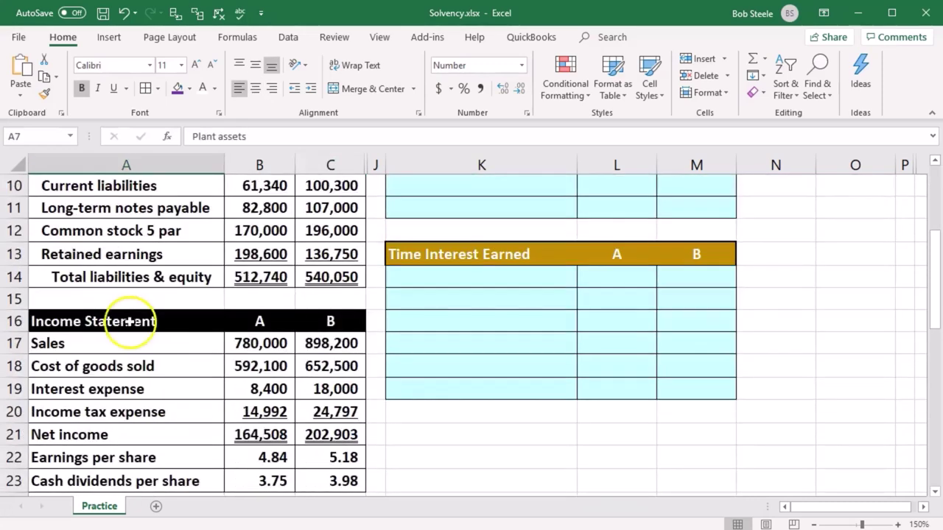
scroll(245, 333, "down", 1)
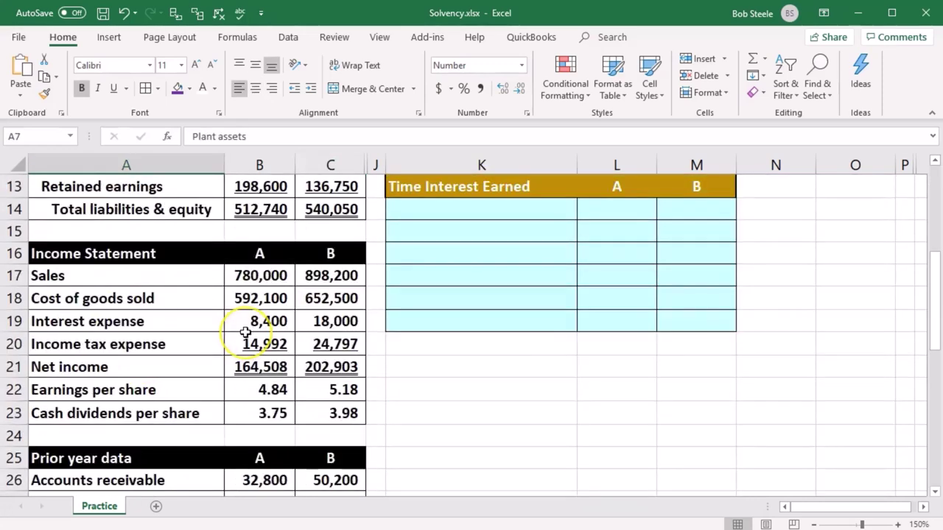
scroll(246, 333, "down", 2)
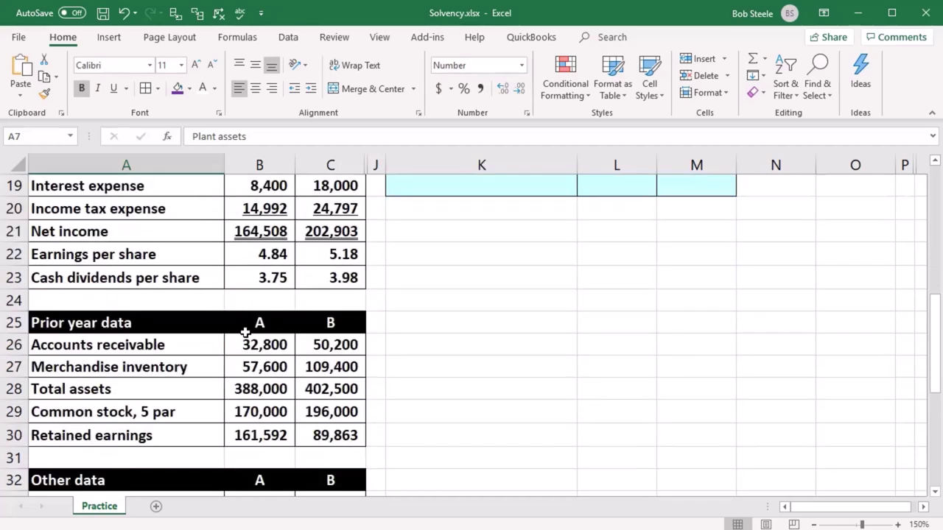
scroll(245, 333, "down", 1)
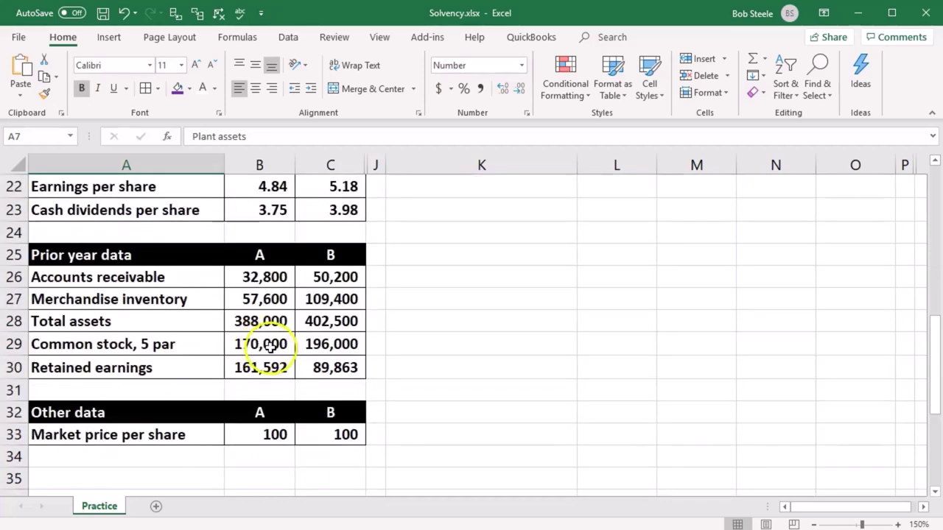
scroll(421, 423, "up", 6)
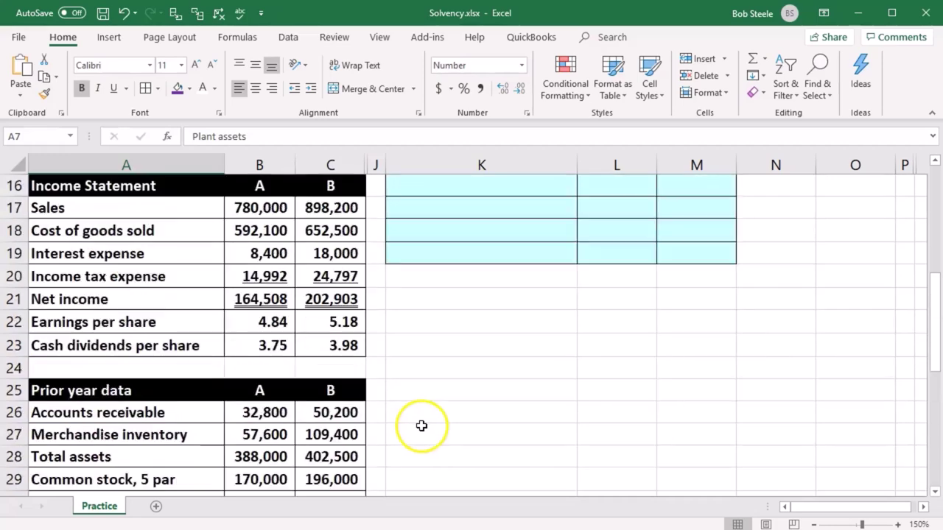
scroll(421, 423, "up", 1)
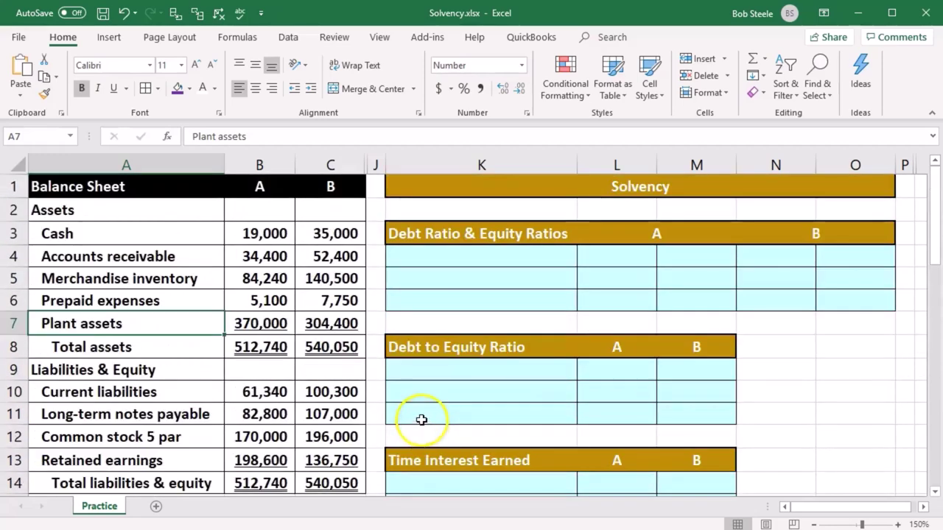
Label the first row of the Debt Ratio & Equity Ratios table, cell K4, "Total liabilities".
left_click(439, 257)
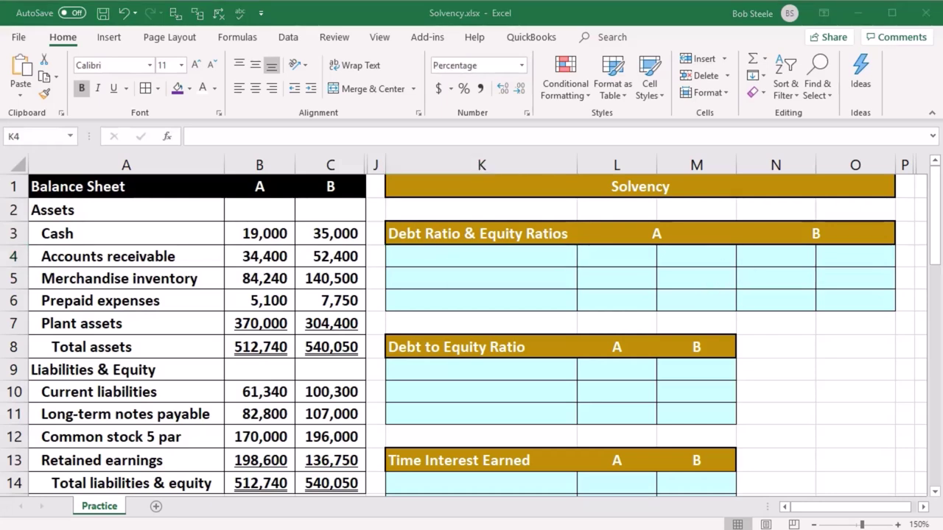
left_click(610, 326)
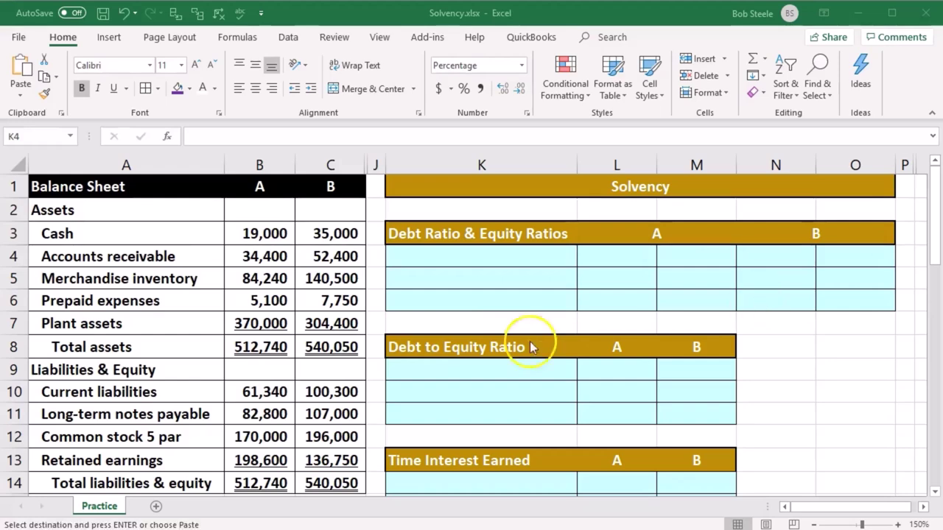
left_click(433, 262)
type("Total liabilities")
Calculate company A's total liabilities in L4 as the SUM of current liabilities and long-term notes payable, B10:B11.
left_click(618, 262)
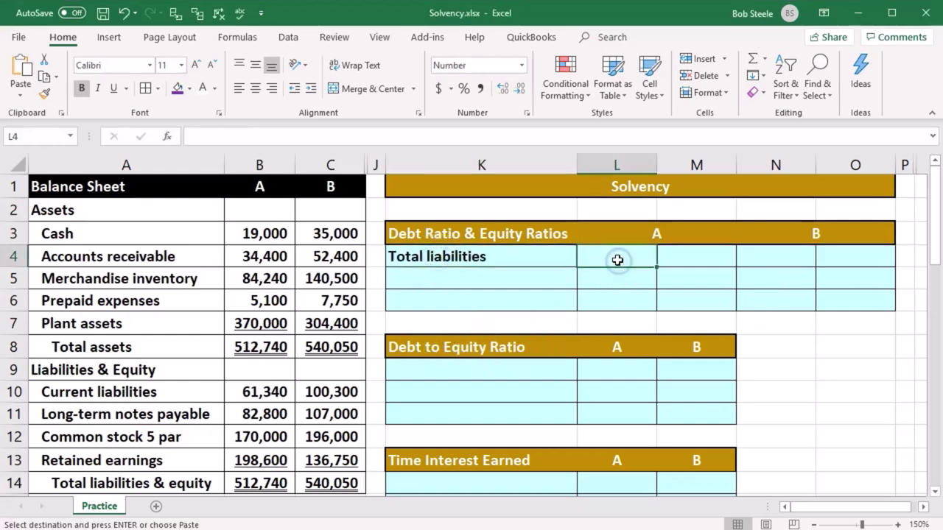
type("=")
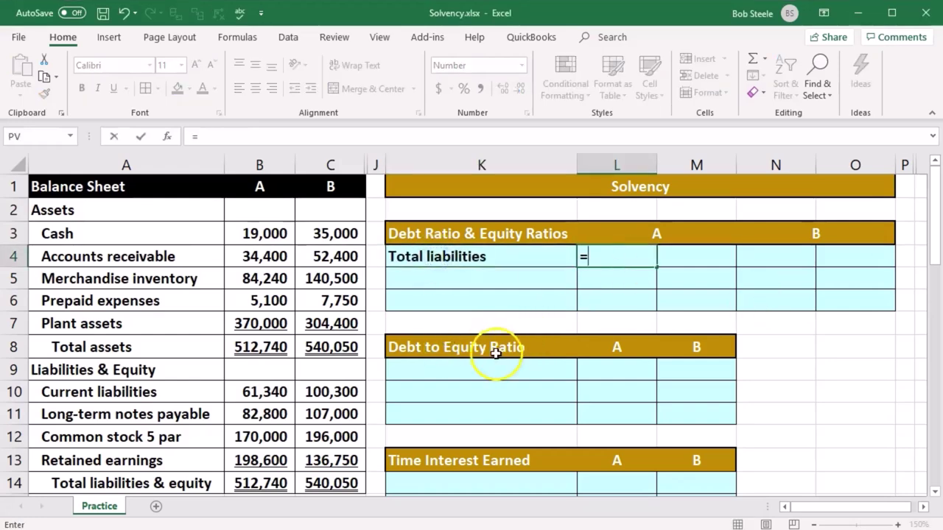
scroll(496, 354, "down", 1)
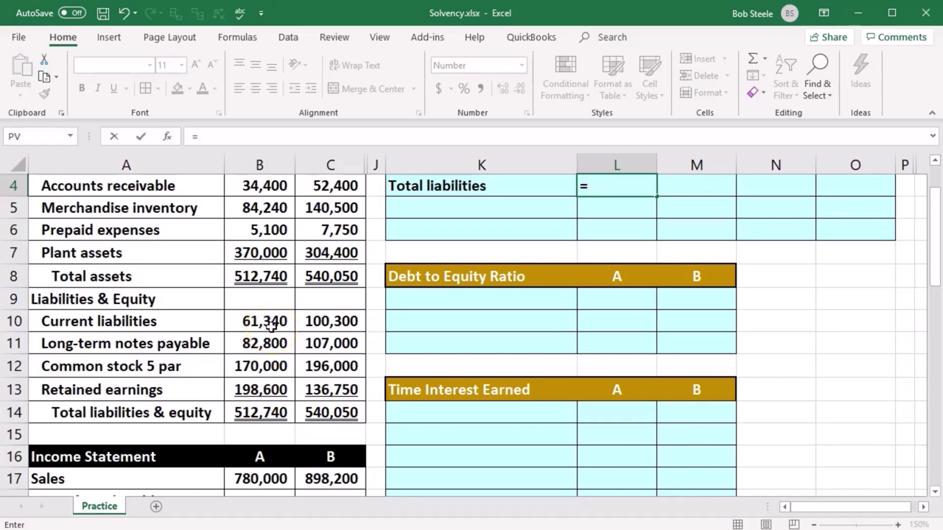
type("sum")
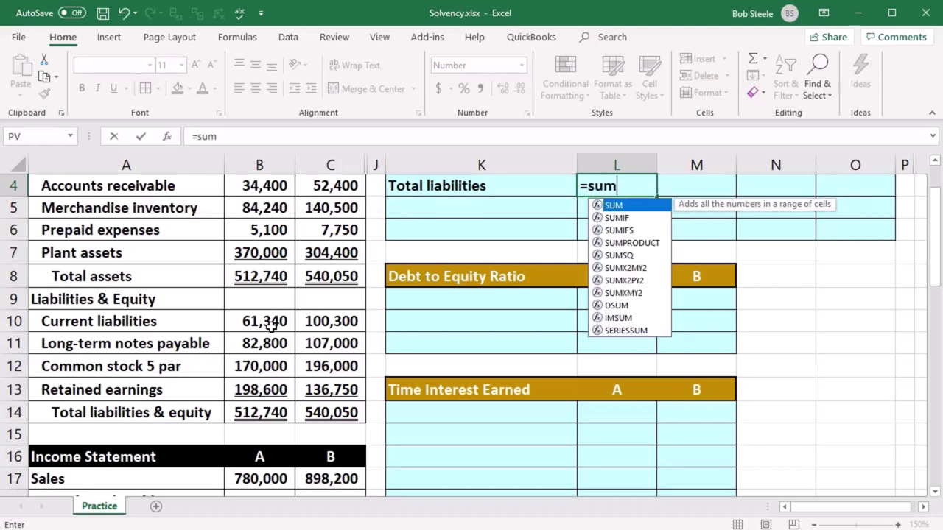
type(")")
key("BackSpace")
type("(")
left_click(260, 320)
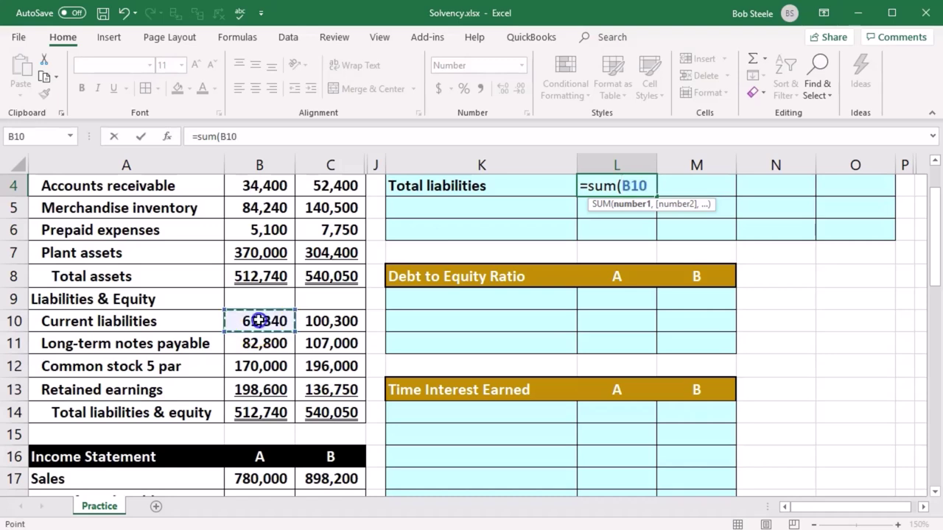
left_click_drag(259, 321, 259, 340)
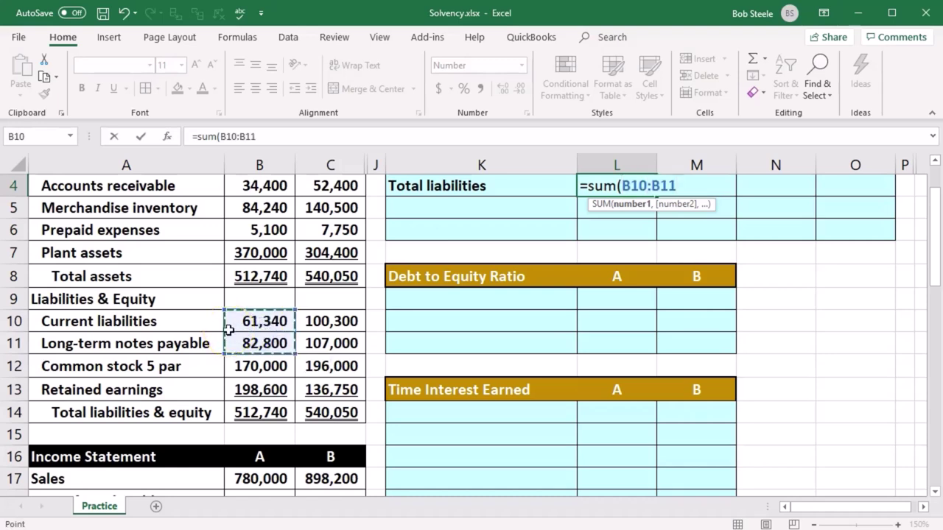
key("Return")
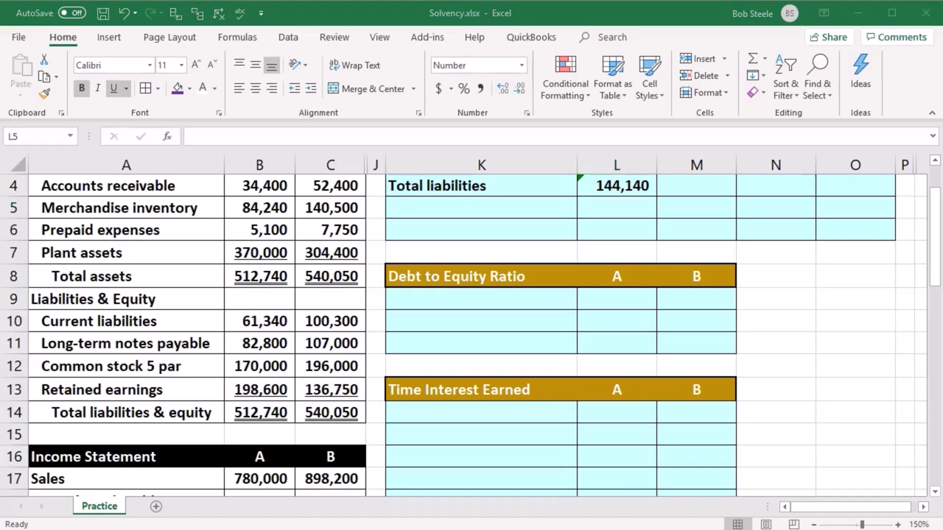
Label K5 "Total equity" and calculate company A's amount in L5 as the SUM of common stock and retained earnings, B12:B13.
left_click(460, 208)
type("Total equity")
left_click(587, 211)
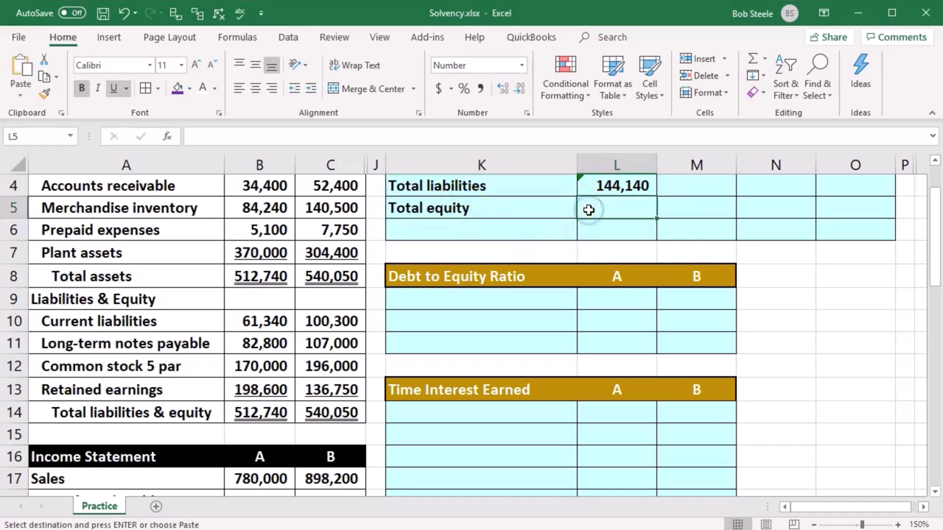
type("=sum(")
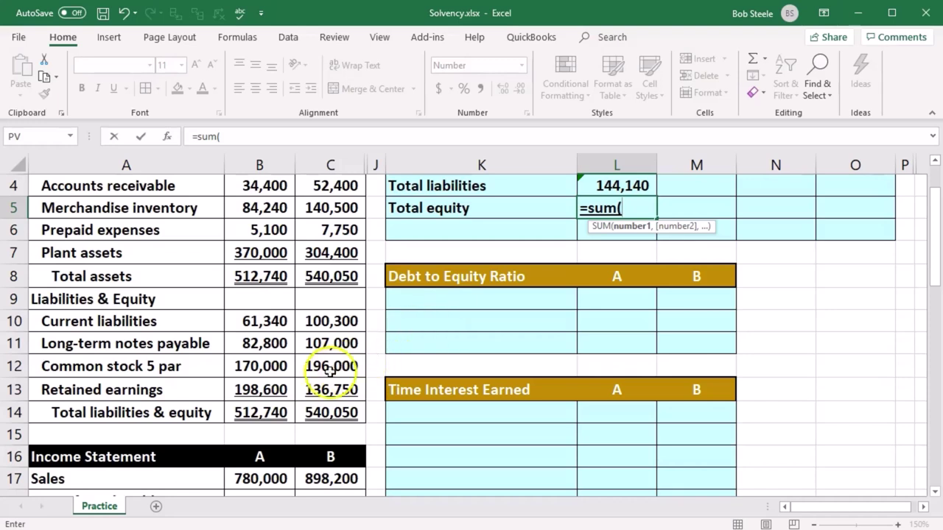
left_click(275, 367)
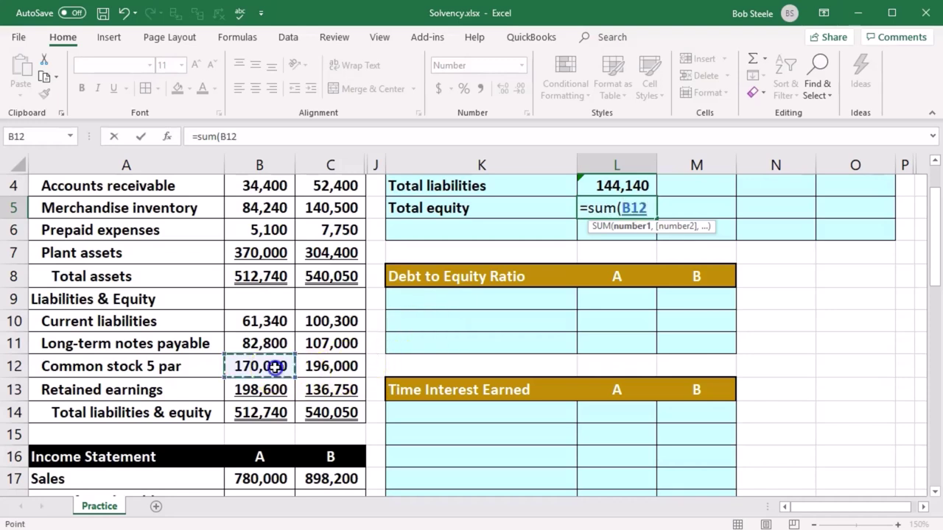
left_click_drag(274, 367, 275, 385)
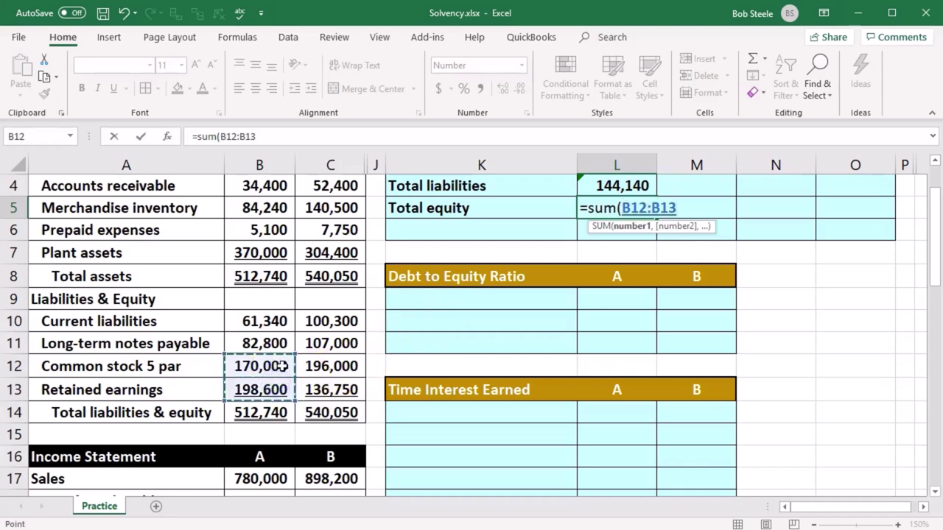
type(")")
key("Return")
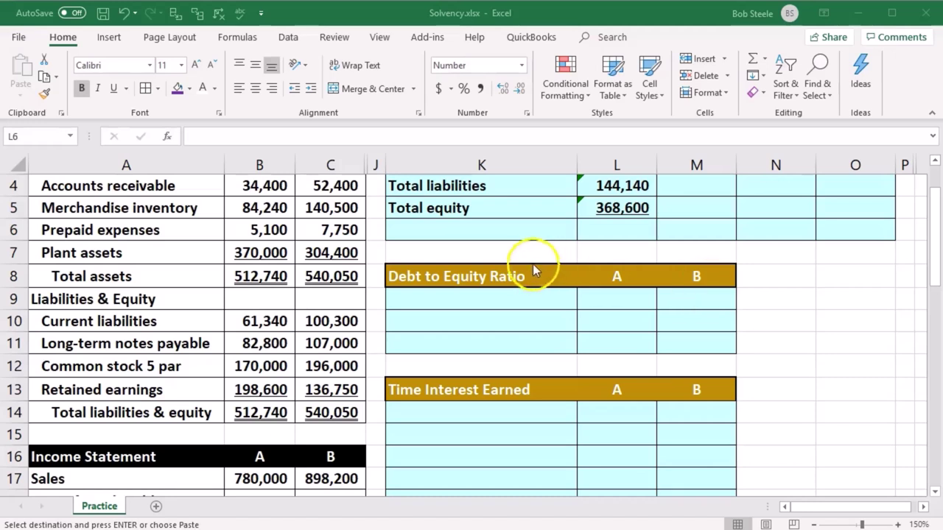
Label K6 "Total liabilities & equity" and add company A's two amounts in L6 with a SUM of L4:L5.
left_click(493, 230)
type("Total liabilities & equity")
left_click(605, 230)
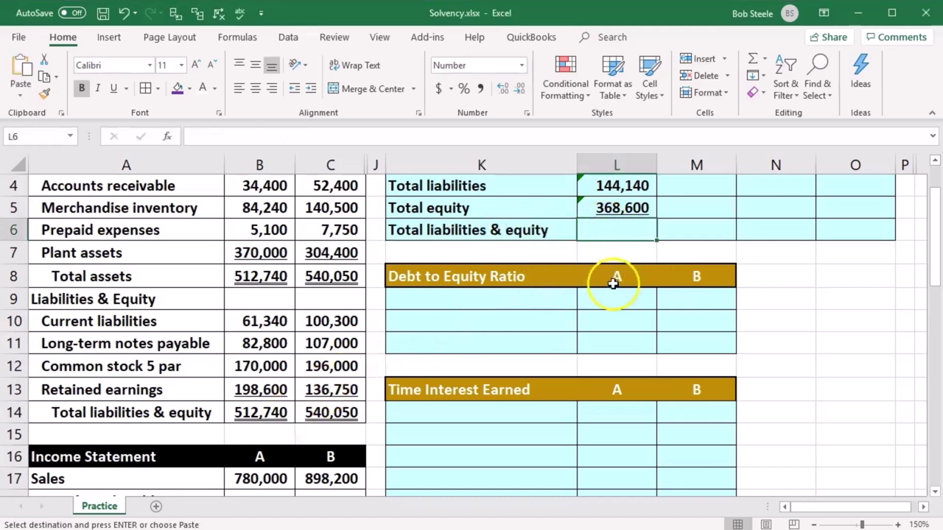
type("=sum(")
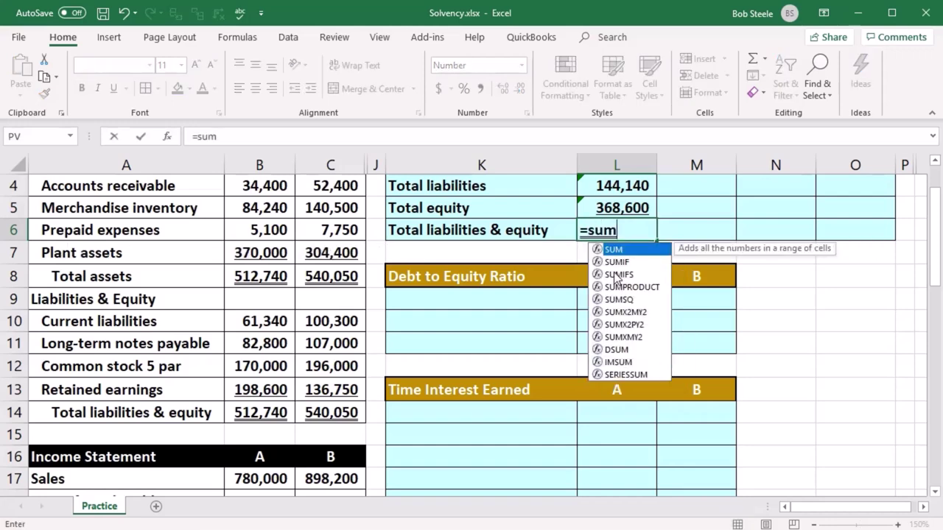
key("Up")
key("shift+Up")
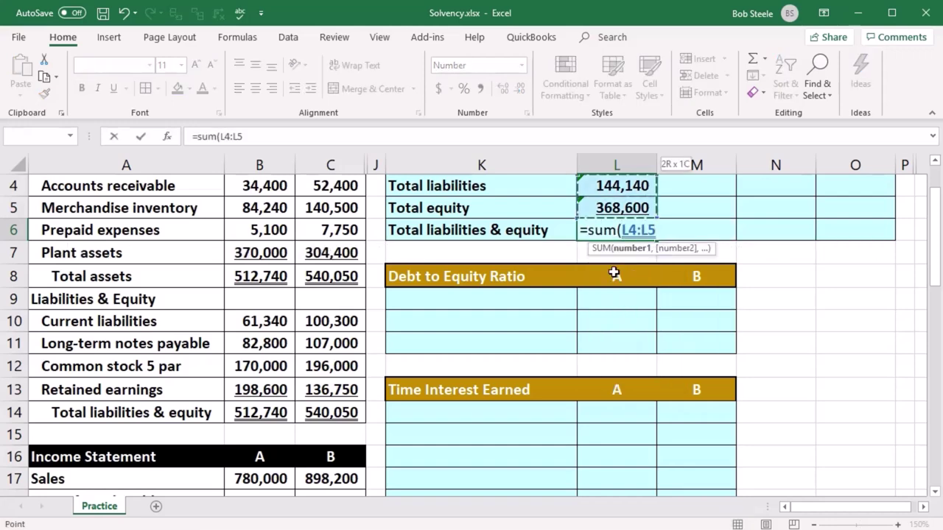
key("Return")
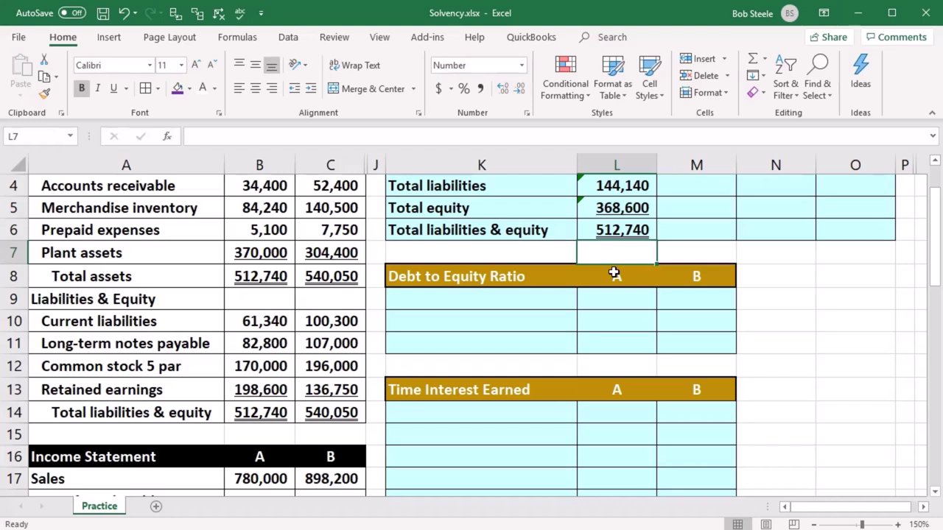
Check company A's calculated totals against the balance sheet's liabilities, equity items and total liabilities & equity in B14.
left_click(279, 415)
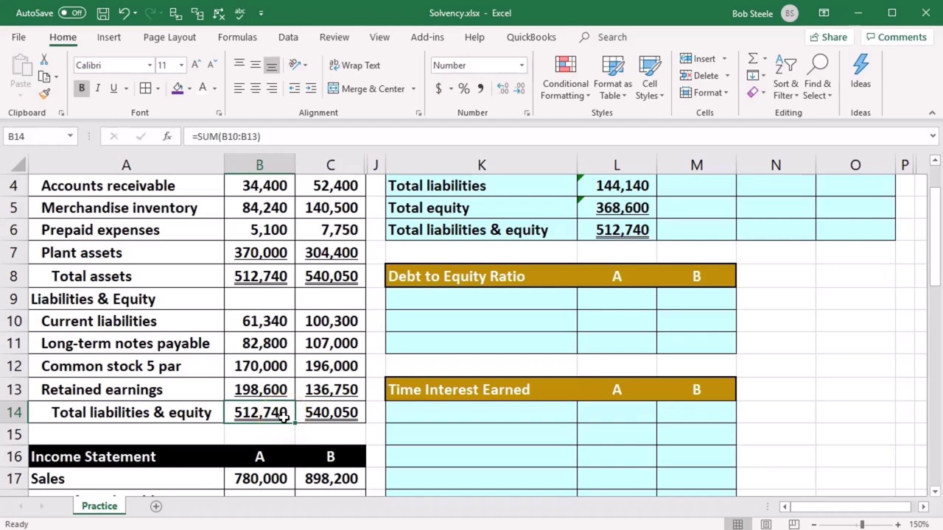
scroll(284, 416, "up", 1)
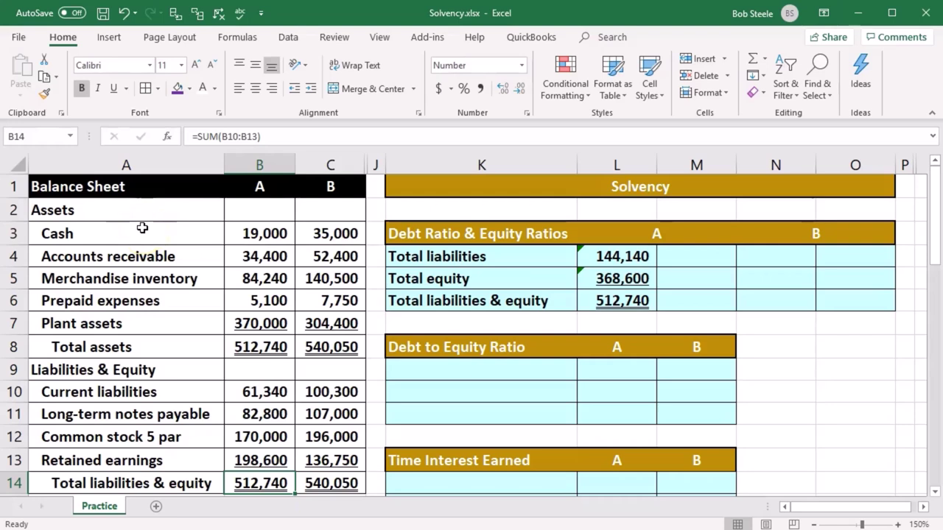
scroll(184, 311, "down", 1)
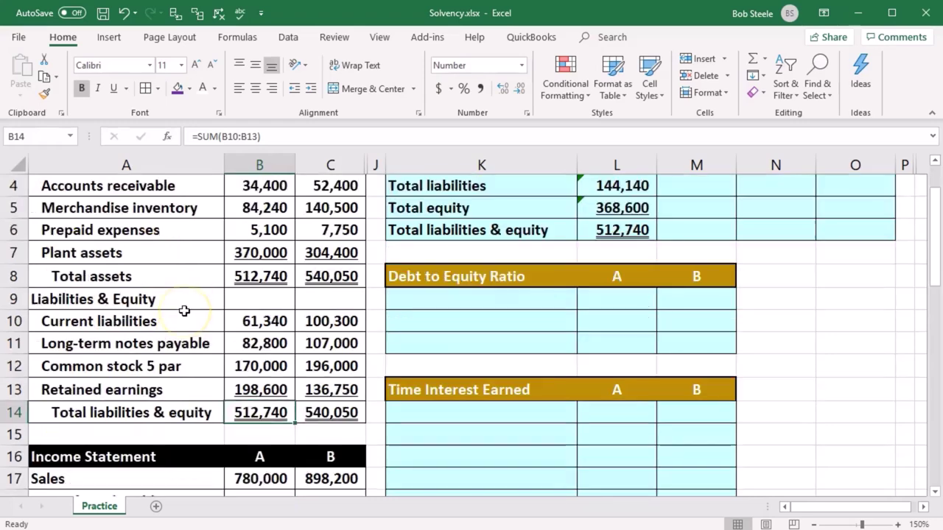
left_click_drag(179, 322, 237, 333)
left_click_drag(206, 360, 251, 383)
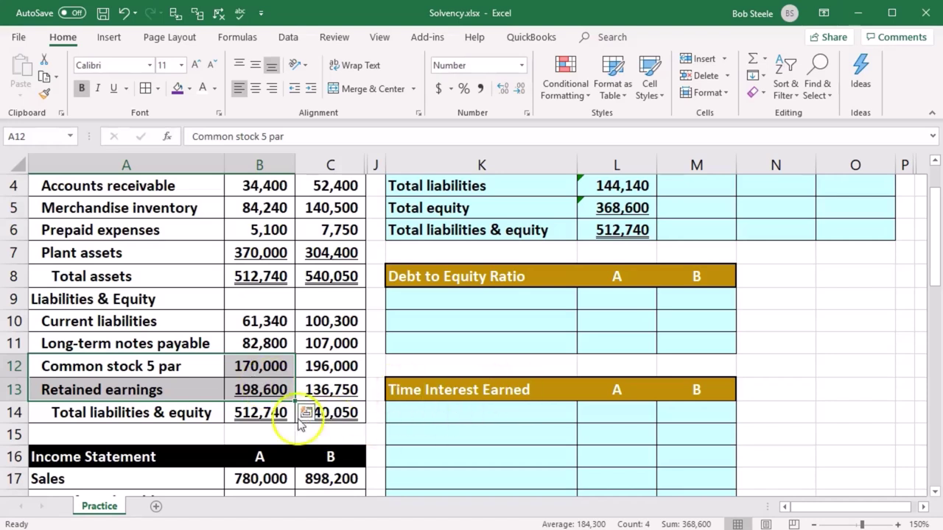
left_click(263, 412)
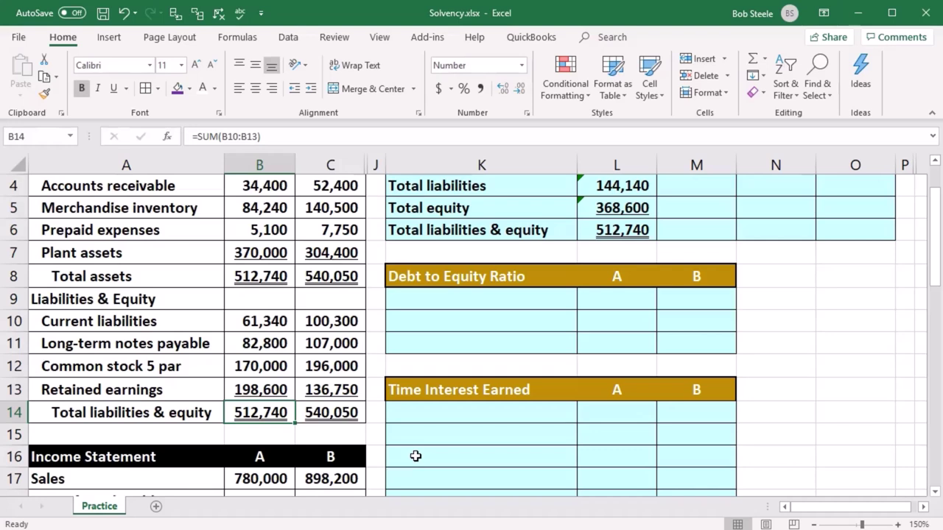
left_click(416, 457)
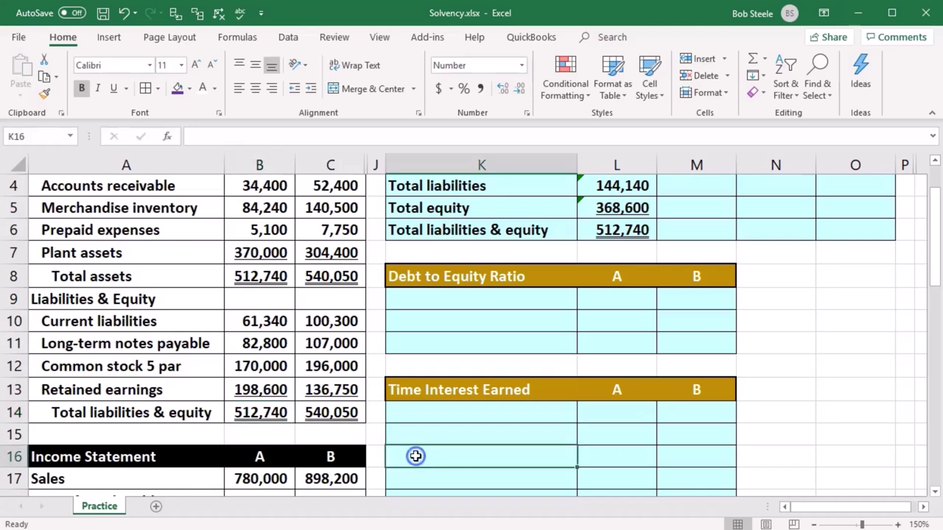
scroll(415, 457, "up", 1)
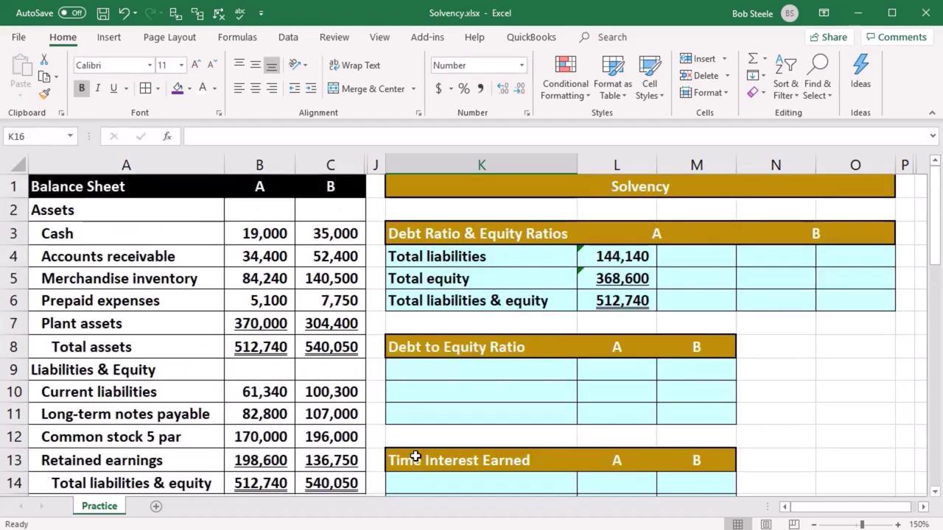
Switch to the Calculator and divide company A's total liabilities by its total liabilities & equity, 144140 / 512740.
left_click(715, 261)
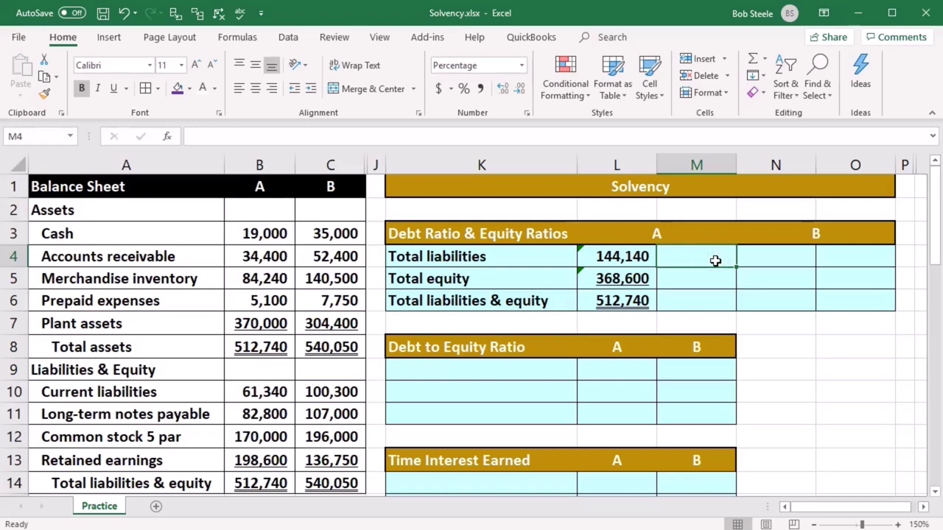
left_click_drag(744, 122, 195, 158)
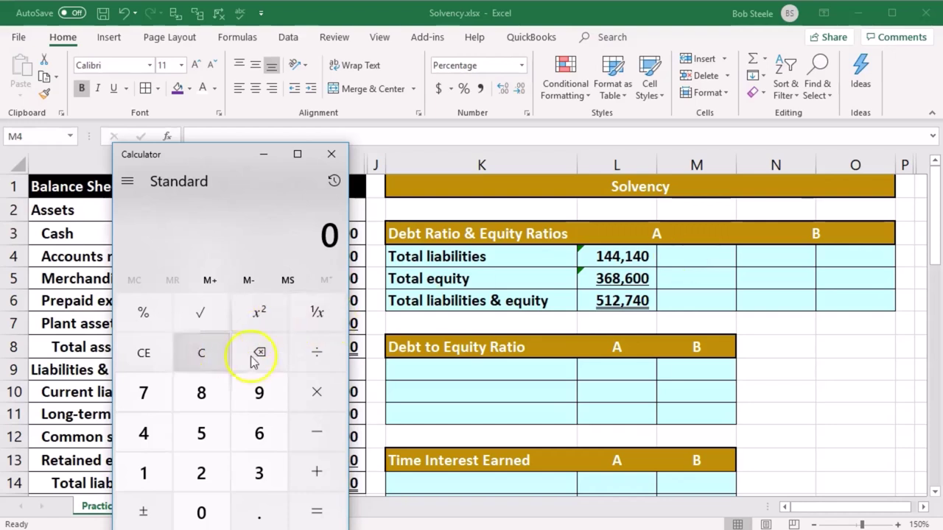
type("144140")
key("slash")
type("512740")
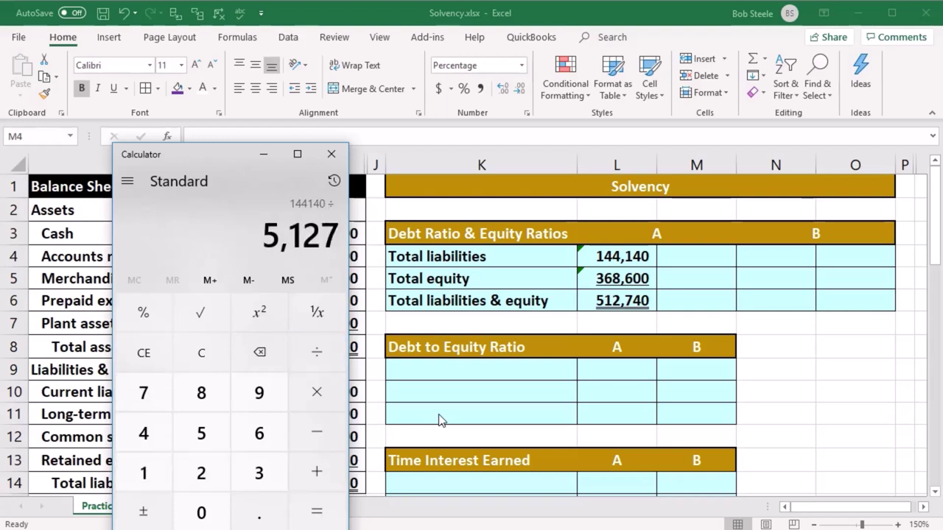
key("Return")
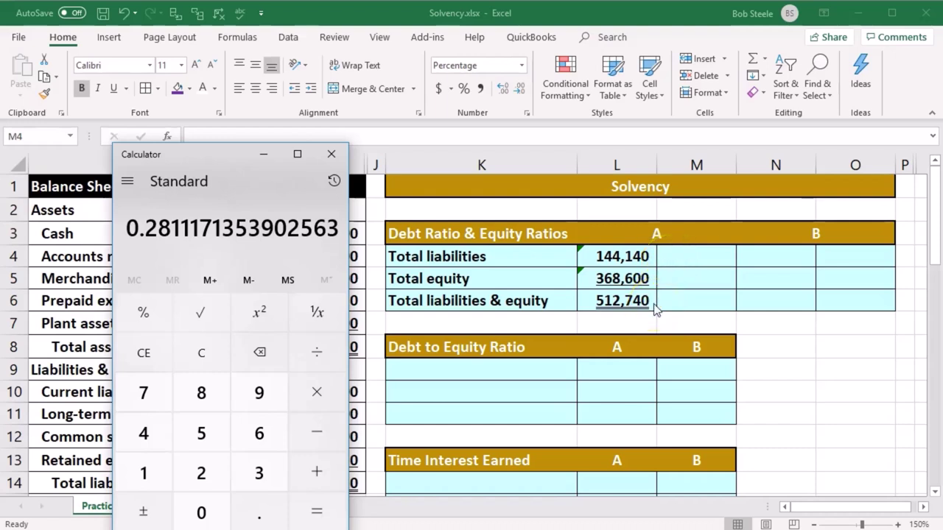
Divide company A's total equity by its total liabilities & equity in the Calculator, 368600 / 512740, and return to the worksheet.
left_click(202, 355)
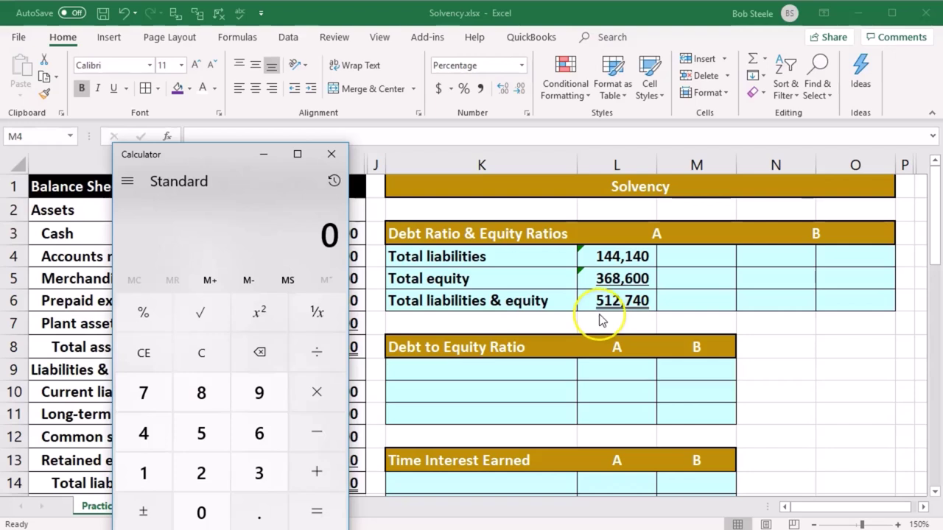
type("368,6")
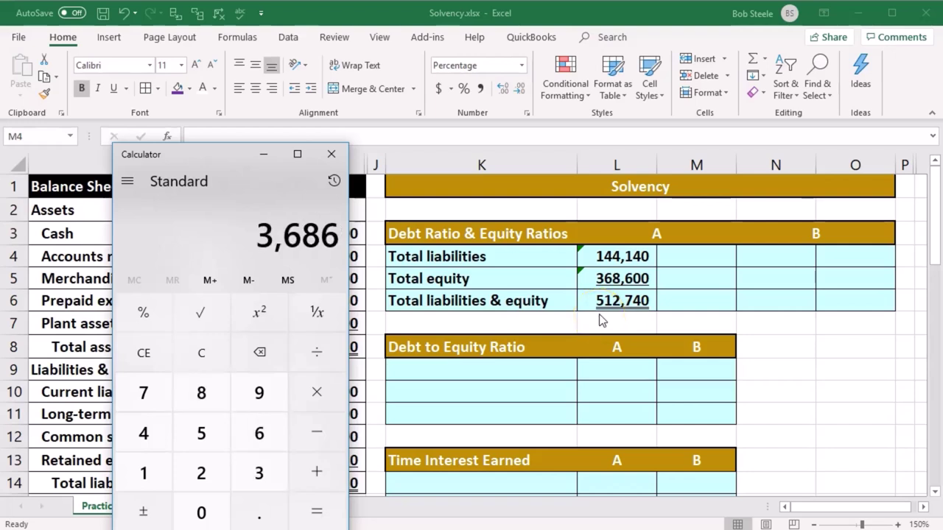
type("00")
key("slash")
type("51")
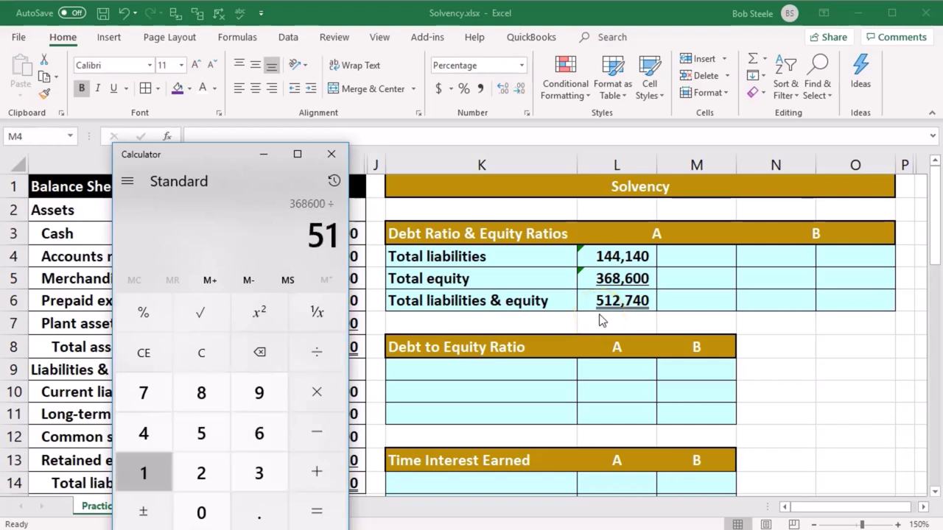
type("2740")
key("Return")
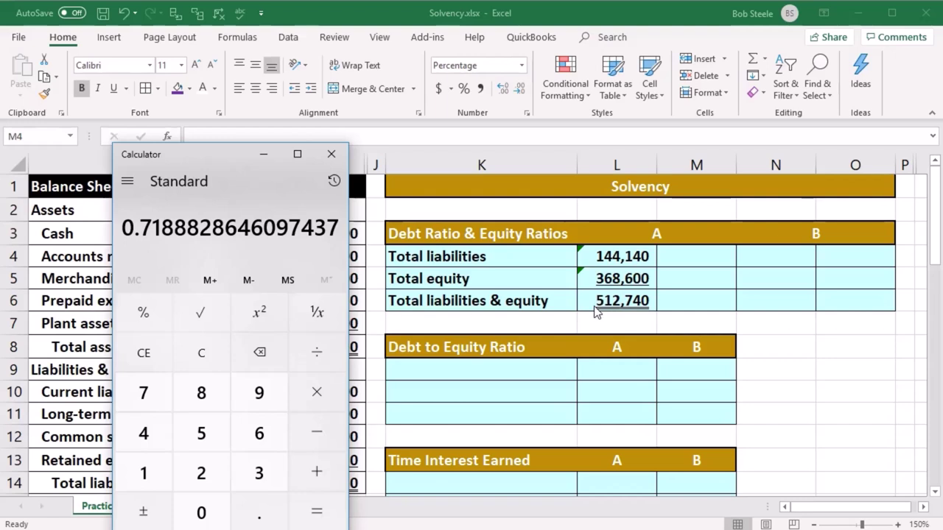
left_click(330, 154)
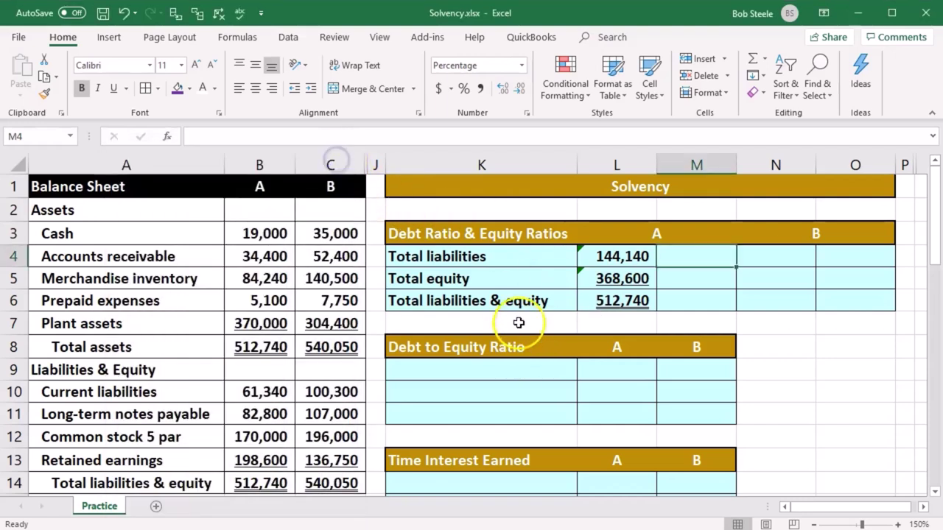
Calculate company A's debt ratio in M4 by dividing total liabilities by total liabilities & equity, =L4/L6.
type("=")
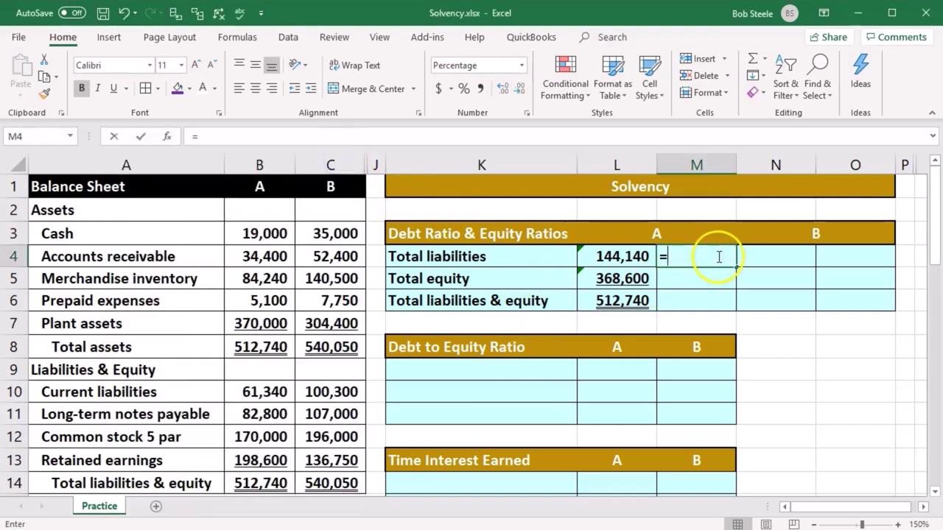
left_click(634, 256)
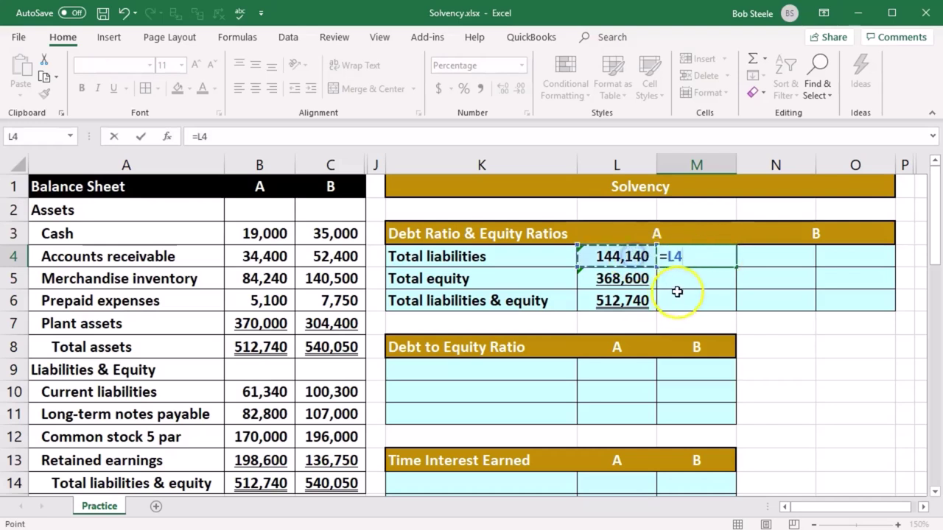
type("/")
left_click(634, 312)
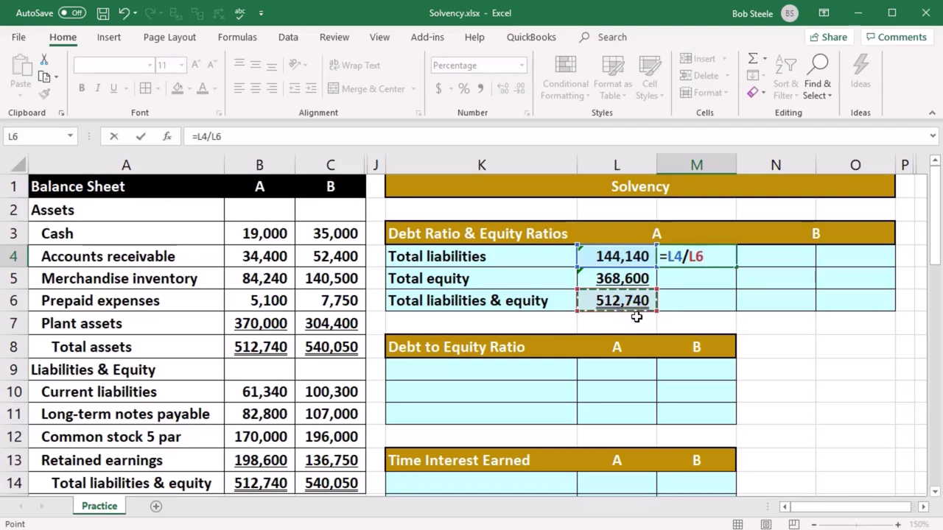
key("Return")
Try changing the number of decimal places shown for company A's debt ratio in M4.
left_click(696, 253)
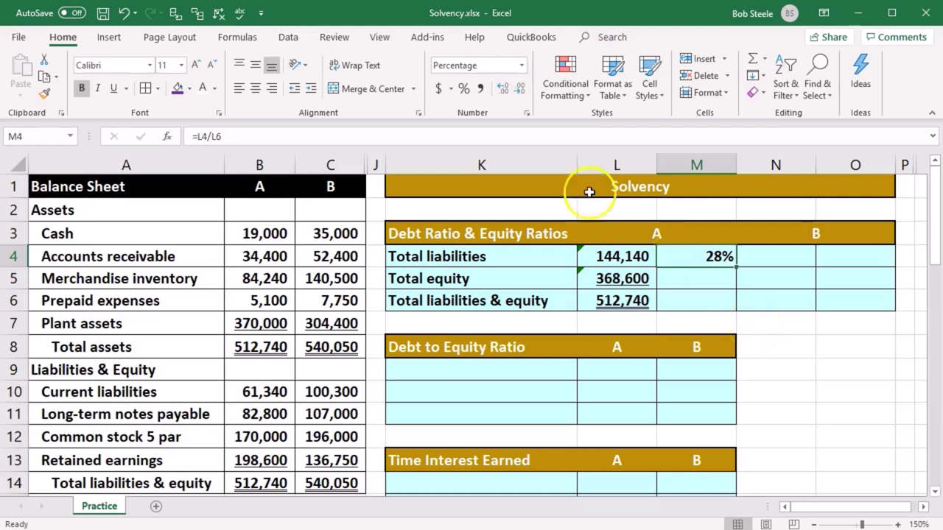
left_click(520, 94)
left_click(504, 90)
left_click(520, 93)
Calculate company A's equity ratio in M5 by dividing total equity by total liabilities & equity, =L5/L6.
left_click(688, 280)
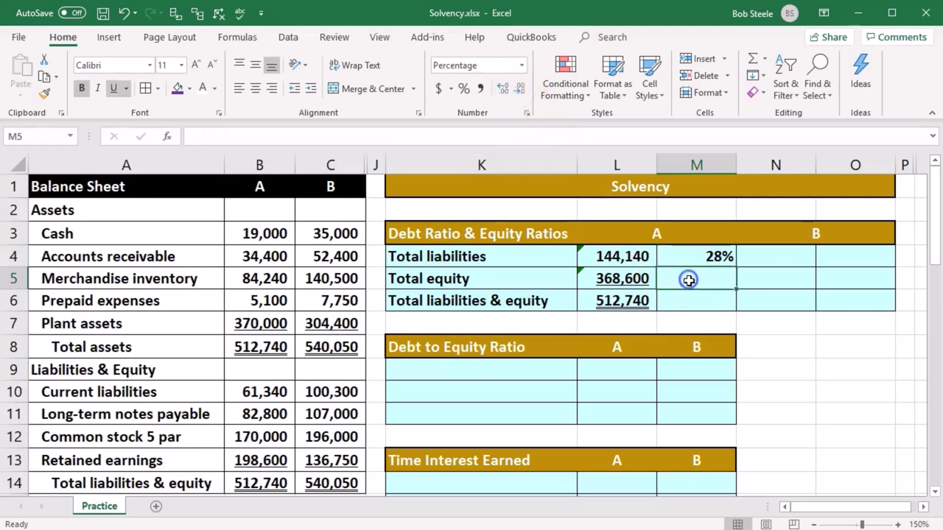
type("=")
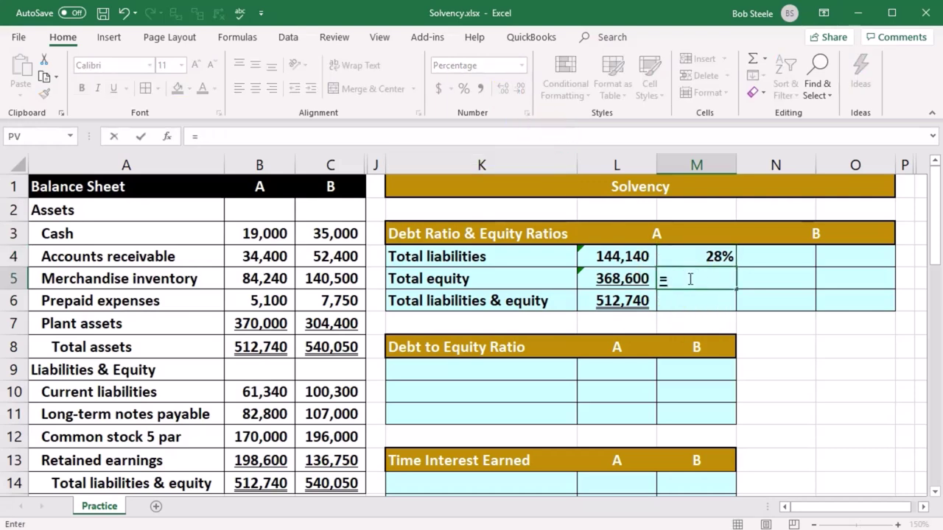
left_click(641, 278)
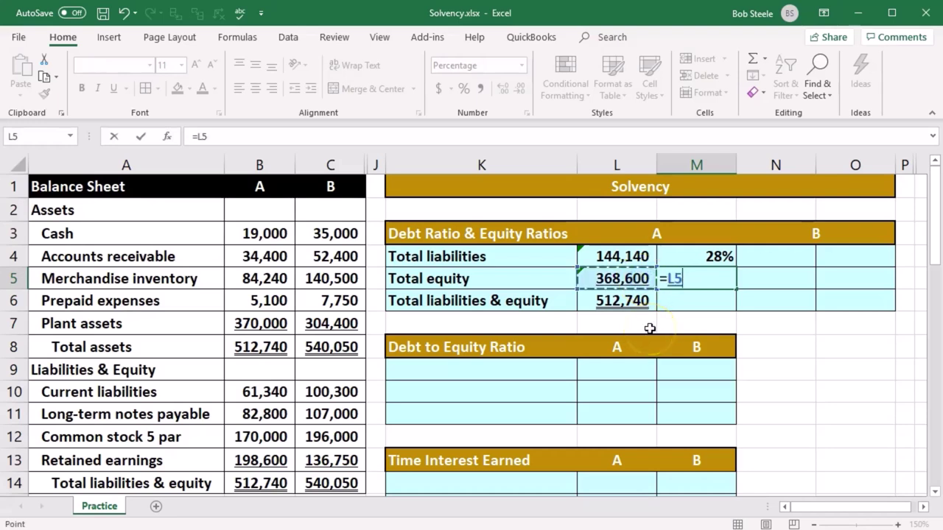
type("/")
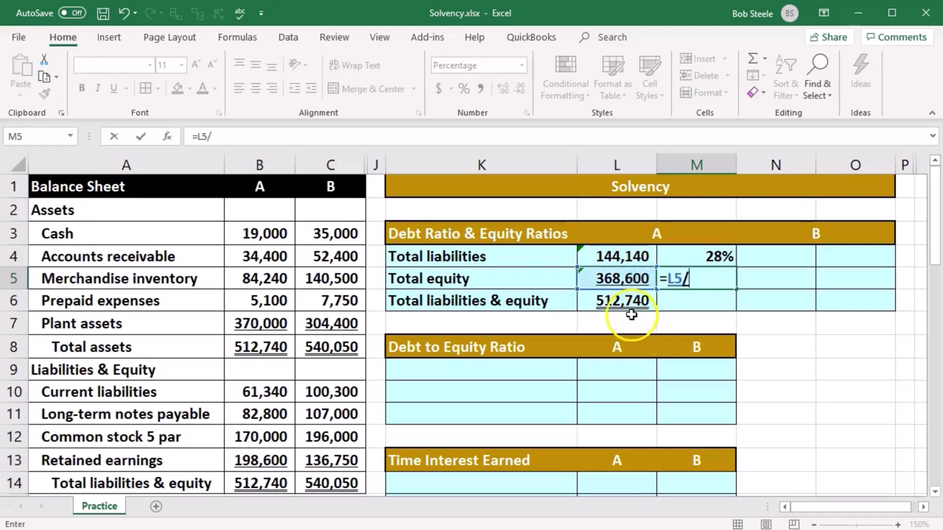
left_click(626, 304)
key("Return")
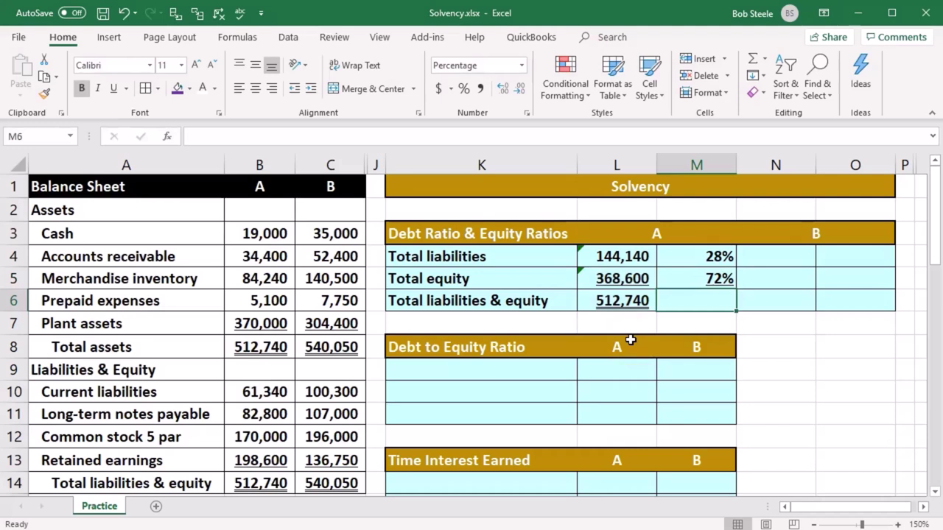
Add company A's debt and equity ratios in M6 with a SUM of M4:M5 and review its total in L6.
type("=sum(")
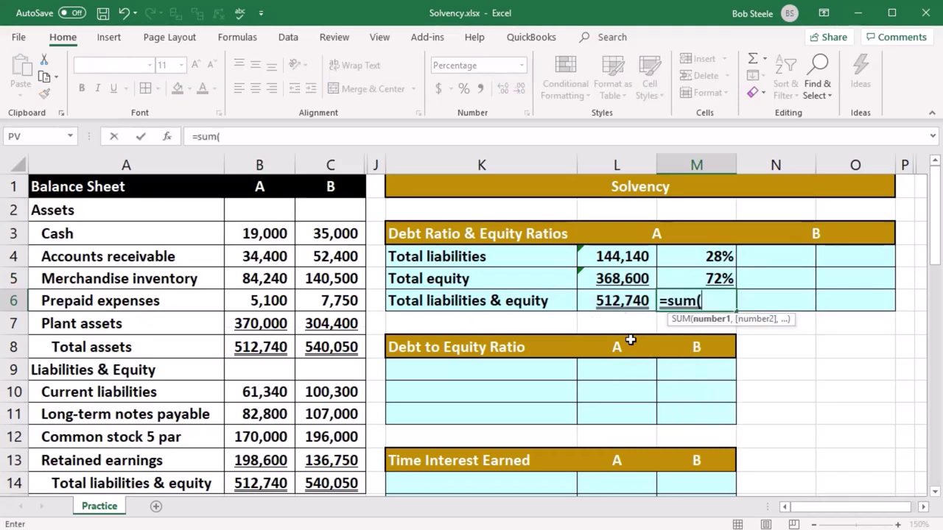
key("Up")
key("shift+Up")
key("Return")
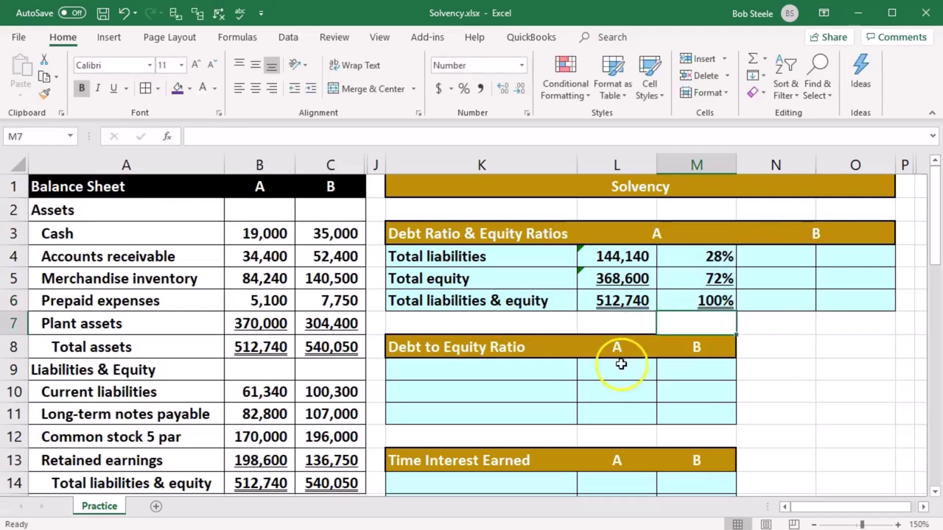
left_click(624, 304)
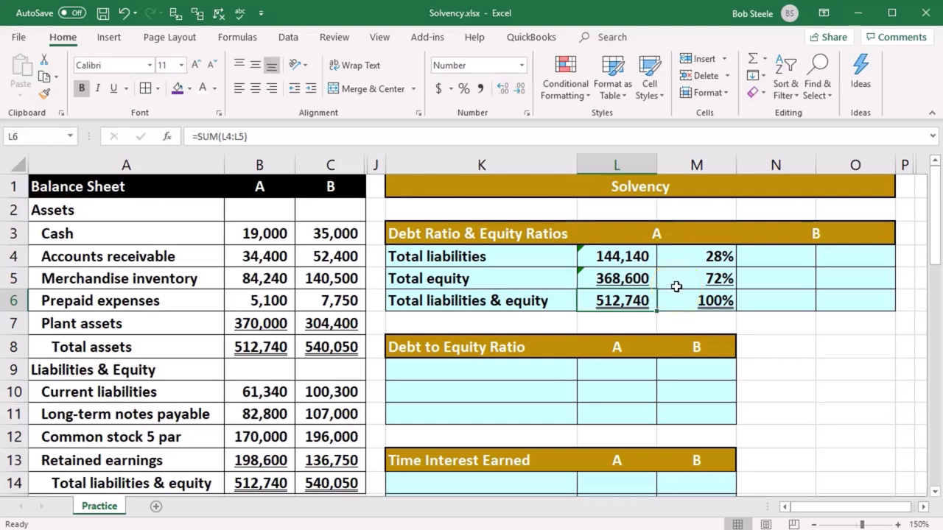
Calculate company B's total liabilities in N4 as the SUM of current liabilities and long-term notes payable, C10:C11.
left_click(759, 260)
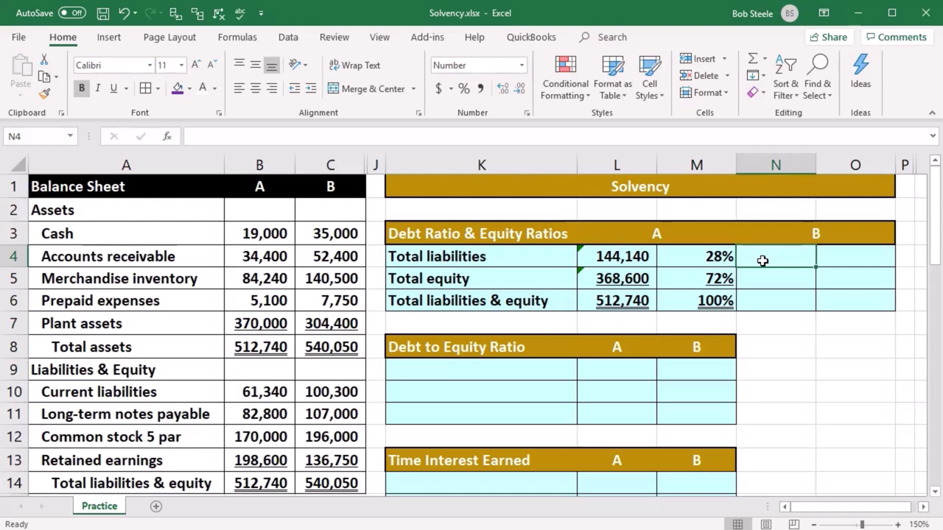
type("=")
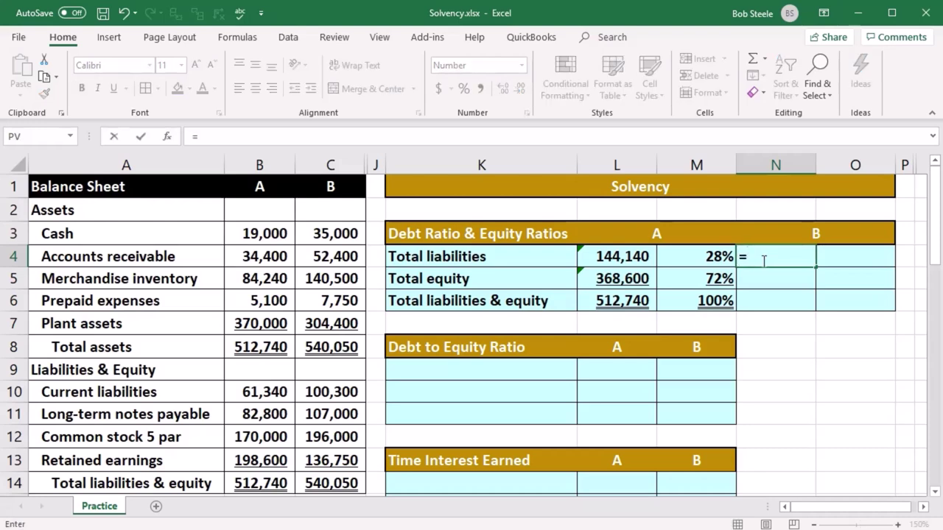
type("sum")
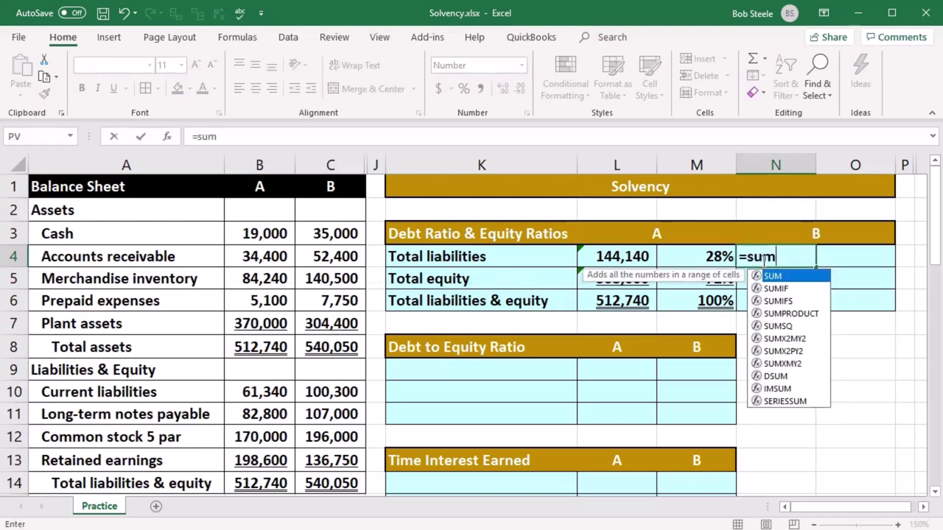
type("(")
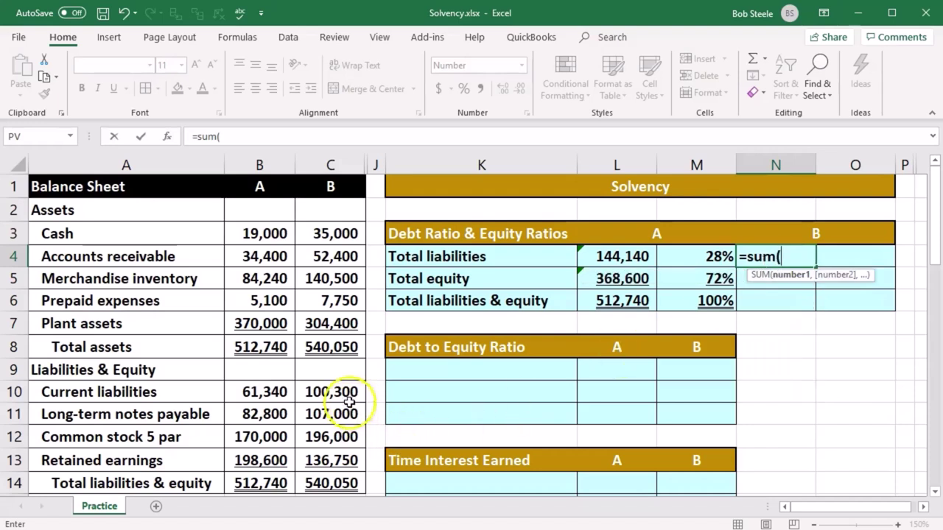
left_click_drag(343, 393, 347, 413)
key("Return")
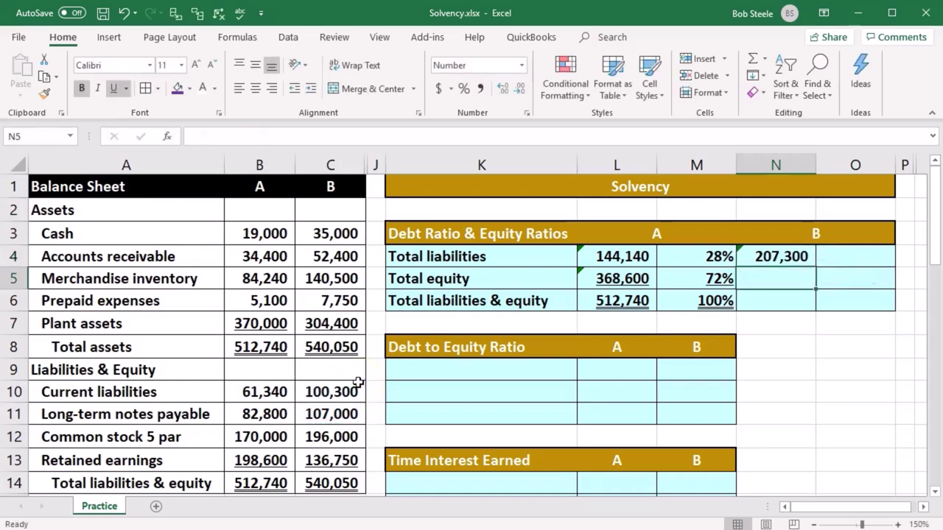
Calculate company B's total equity in N5 as the SUM of common stock and retained earnings, C12:C13.
type("=sum")
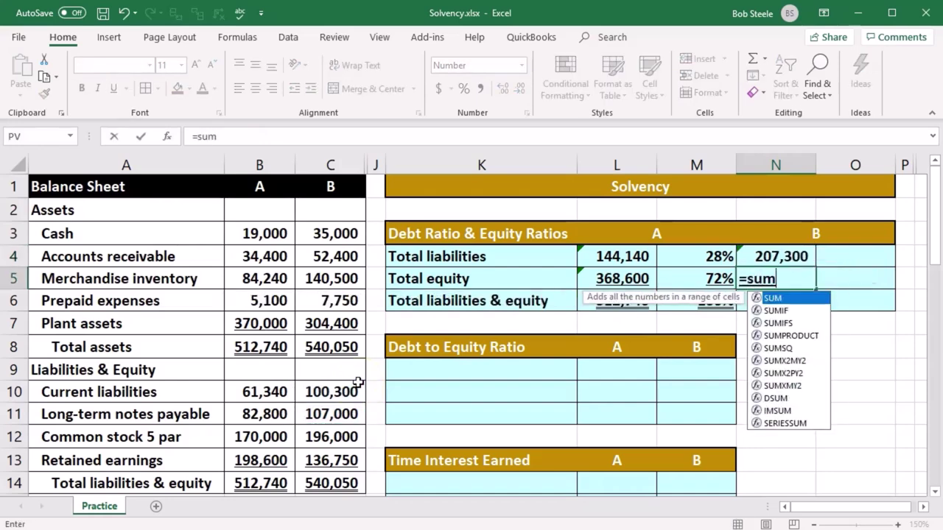
type("(")
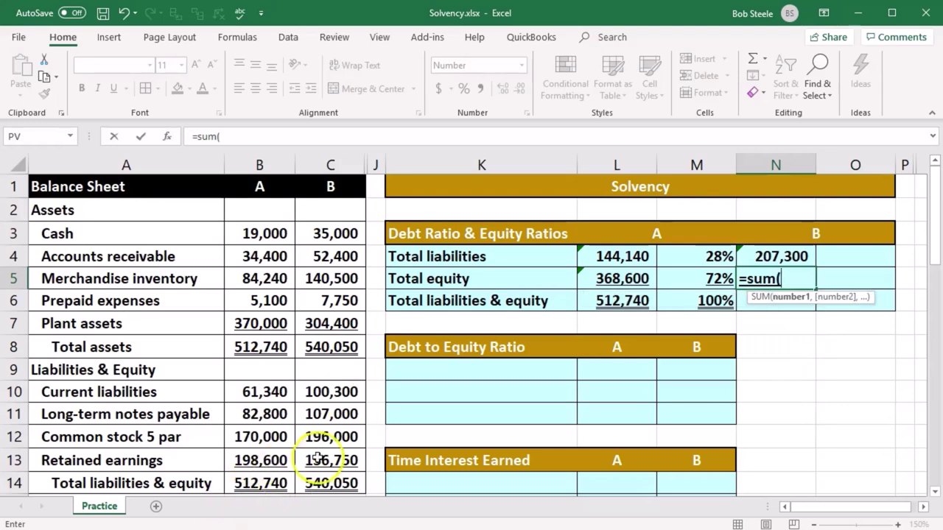
left_click_drag(331, 438, 335, 451)
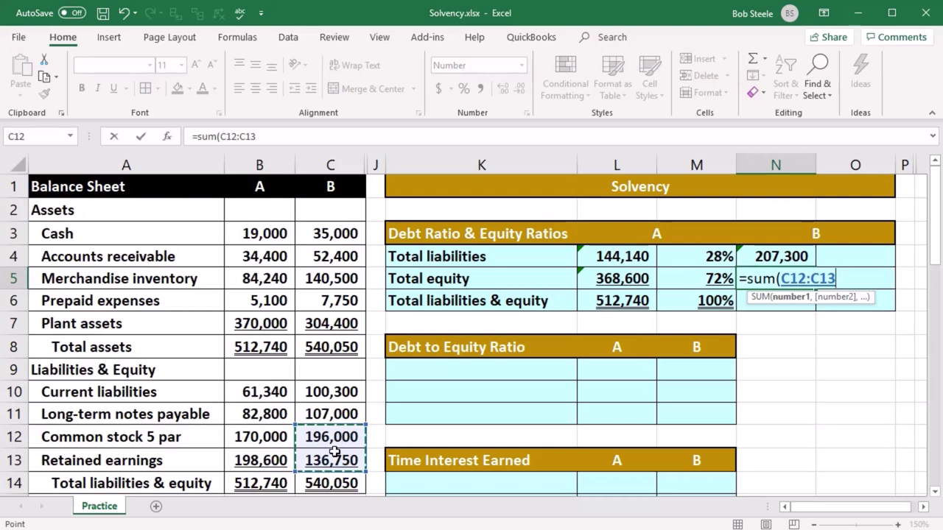
key("Return")
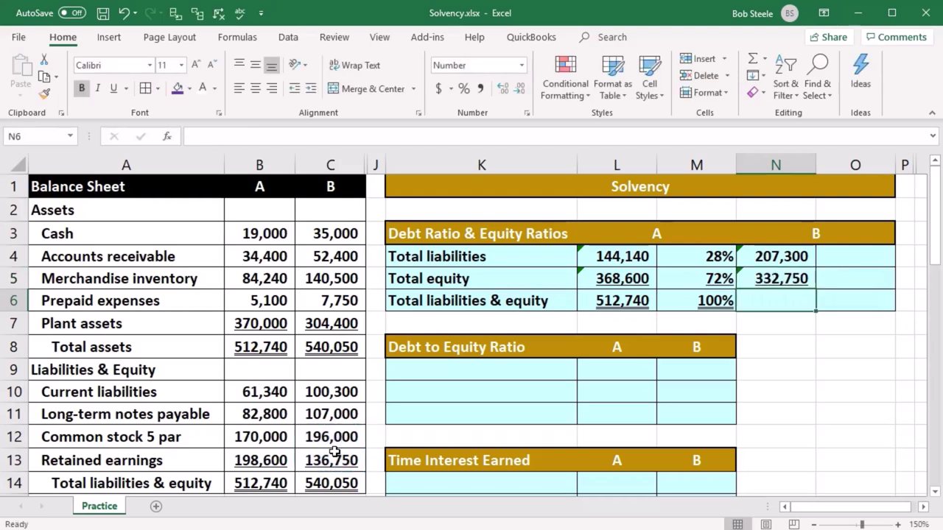
Add company B's total liabilities and total equity in N6 with a SUM of N4:N5.
type("=sum(")
key("Up")
key("shift+Up")
key("Return")
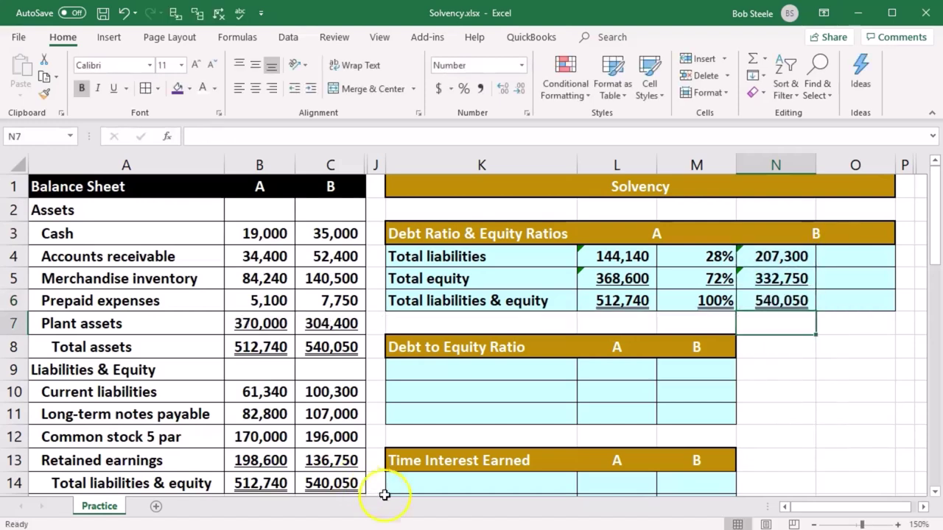
Check company B's total liabilities & equity against the balance sheet total in C14 and compare it with company A's total in L6.
left_click(340, 482)
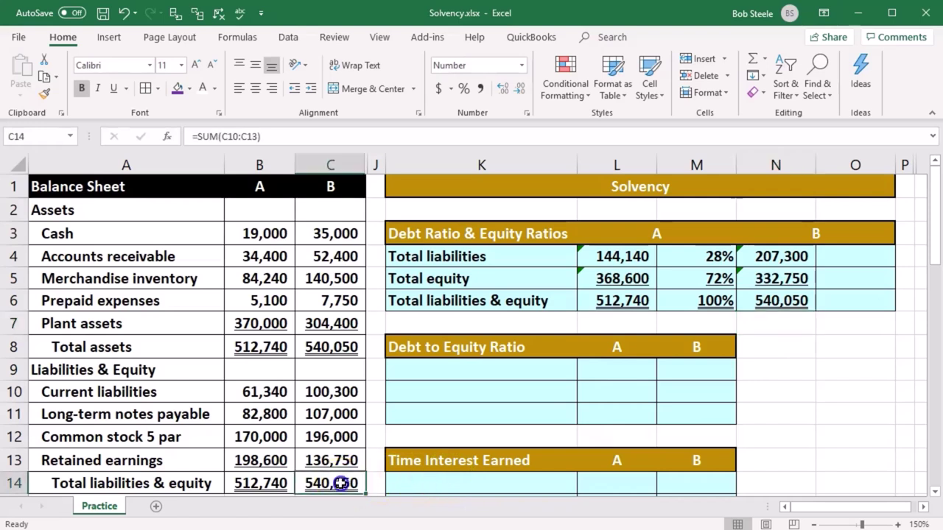
left_click(839, 259)
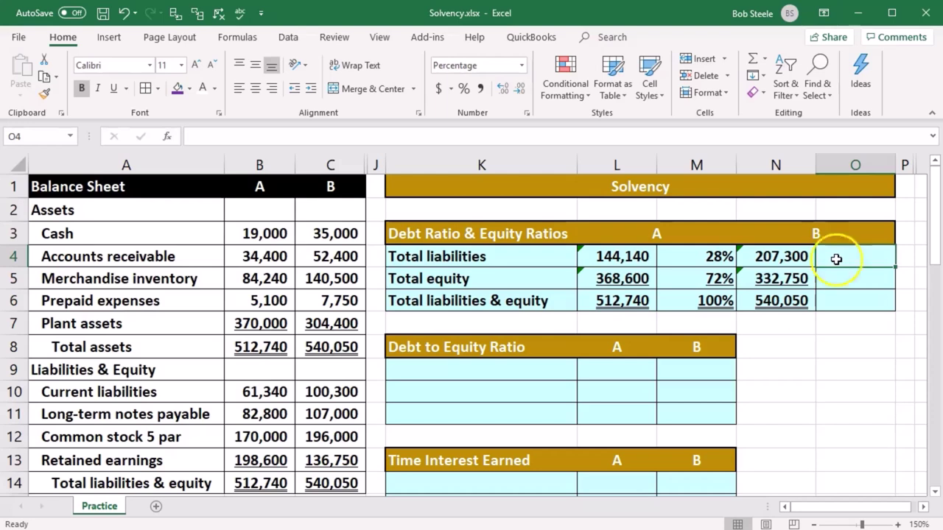
left_click(610, 298)
left_click(770, 298)
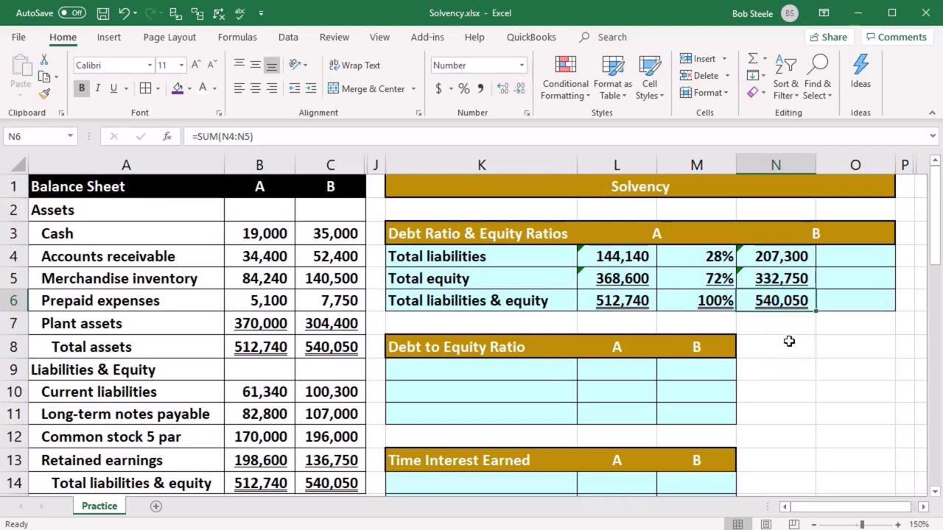
left_click(852, 263)
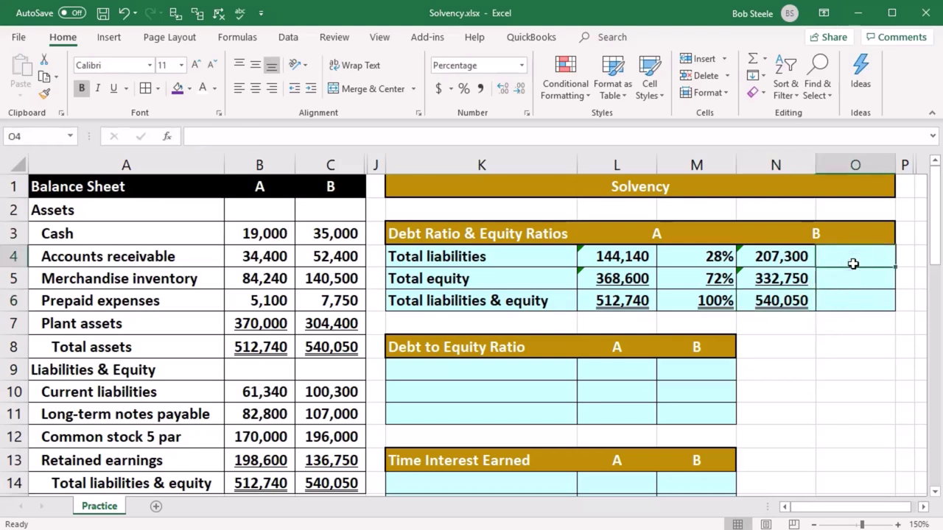
Calculate company B's debt ratio in O4 by dividing total liabilities by total liabilities & equity, N4/N6.
type("=")
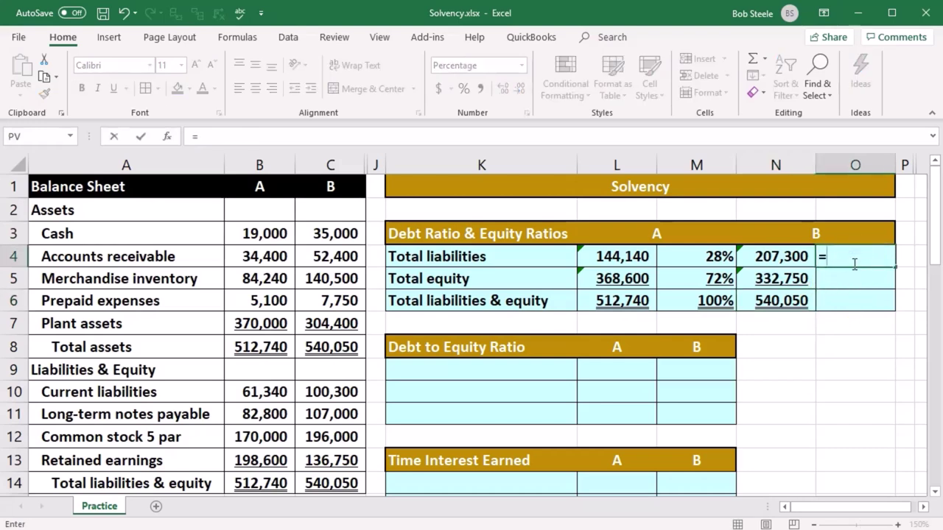
key("Left")
type("/")
left_click(793, 302)
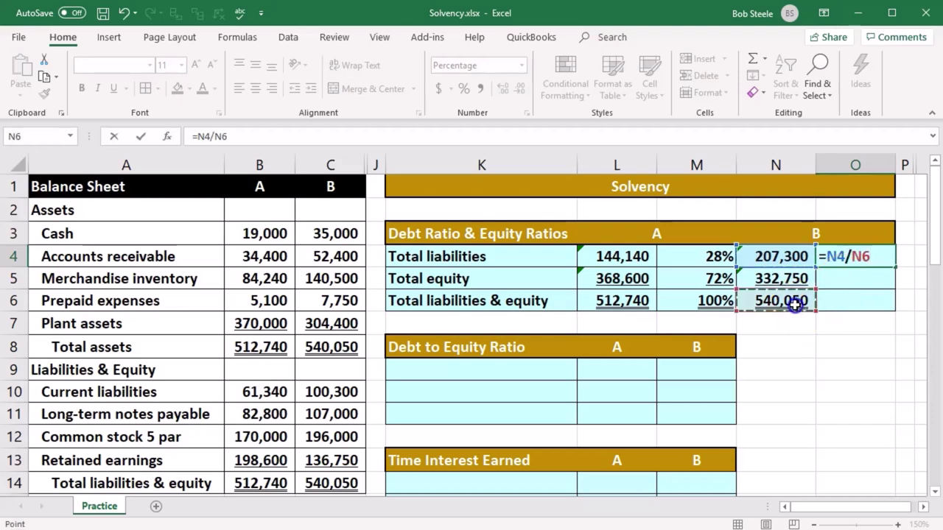
key("Return")
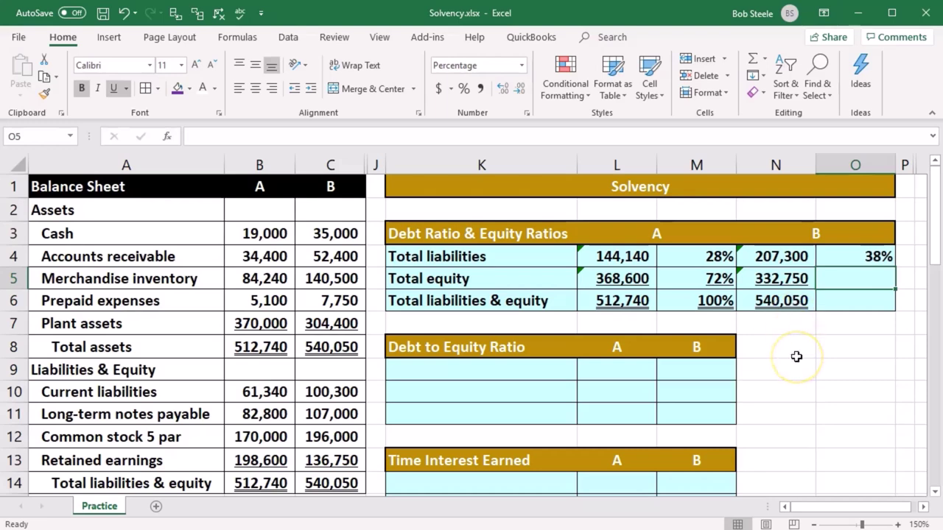
Calculate company B's equity ratio in O5 by dividing total equity by total liabilities & equity, N5/N6.
type("=")
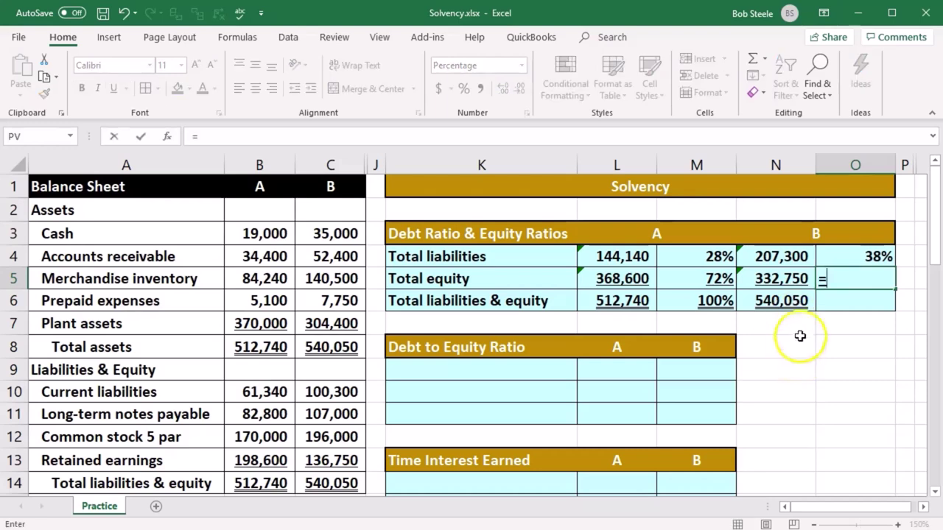
left_click(777, 279)
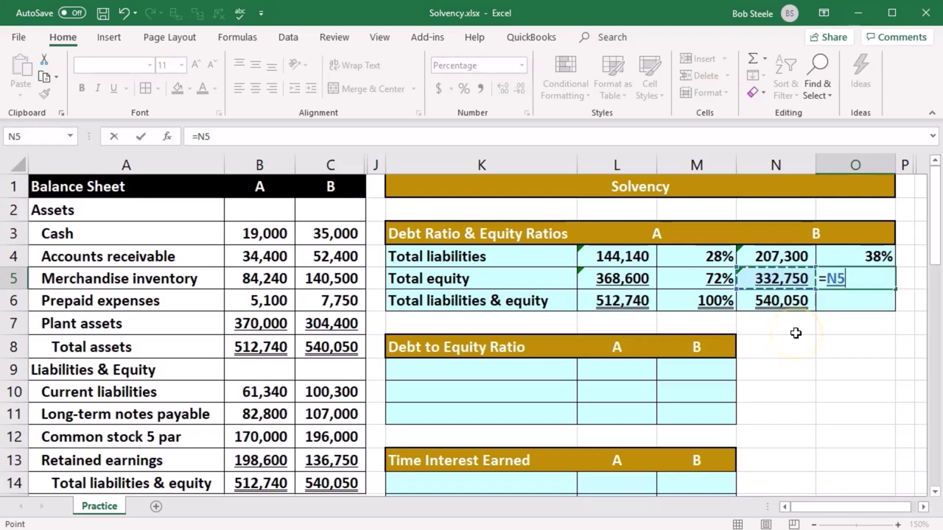
type("/")
left_click(781, 302)
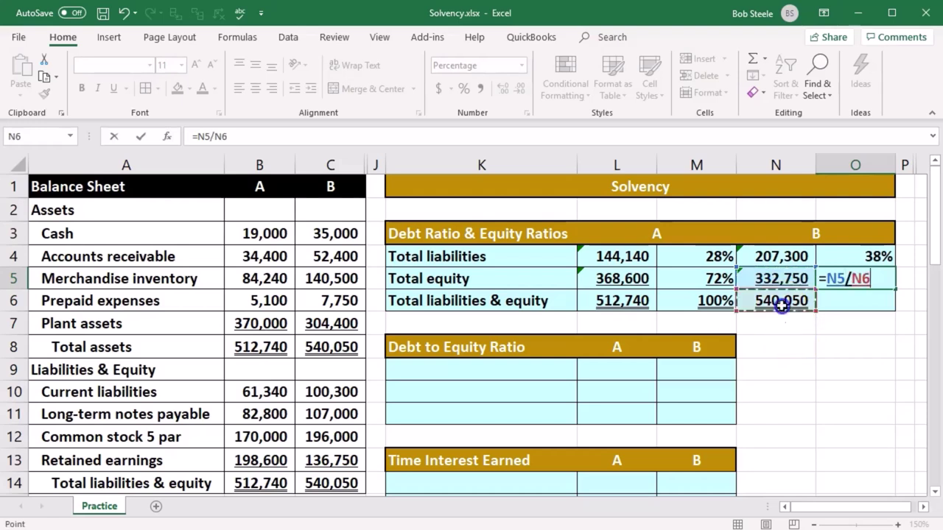
key("Return")
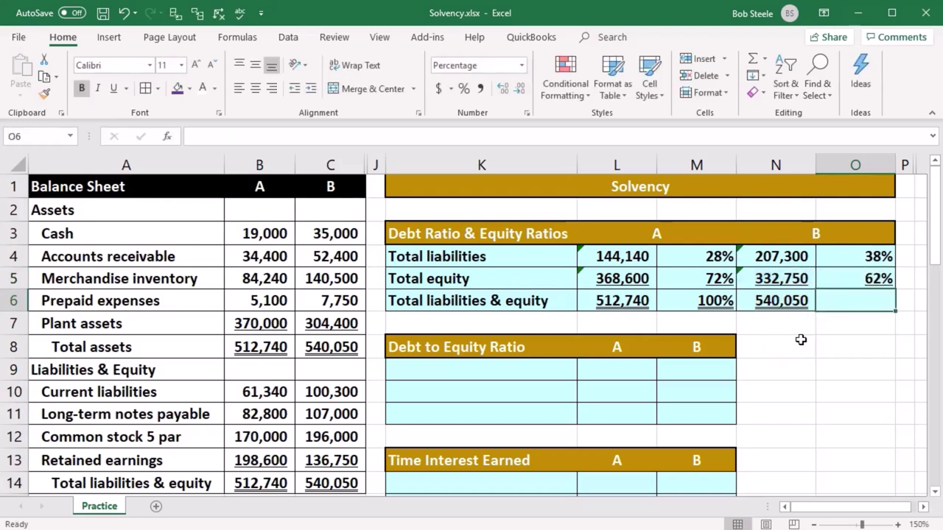
Add company B's debt and equity percentages in O6 with a SUM of O4:O5.
type("=sum(")
key("Up")
key("shift+Up")
key("Return")
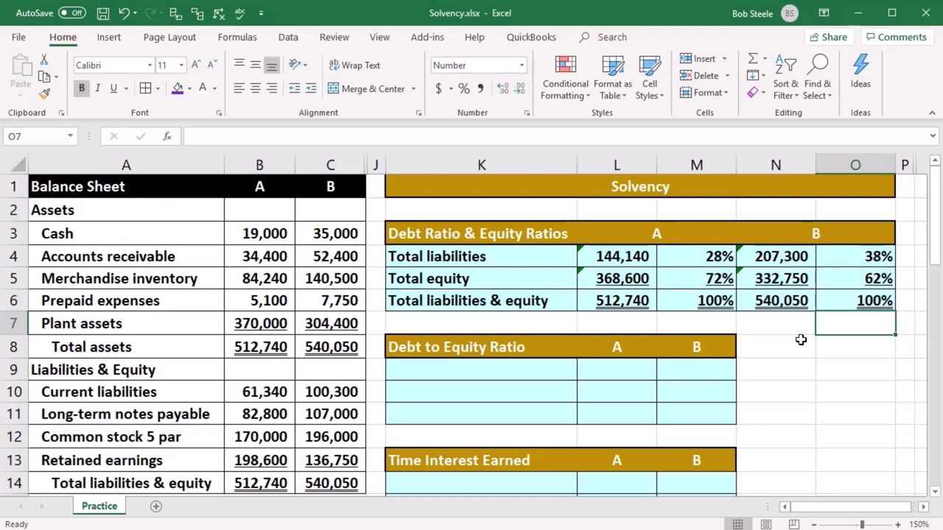
Compare the total equity amounts of companies B and A, and review the formulas behind company A's debt and equity ratios.
left_click(781, 278)
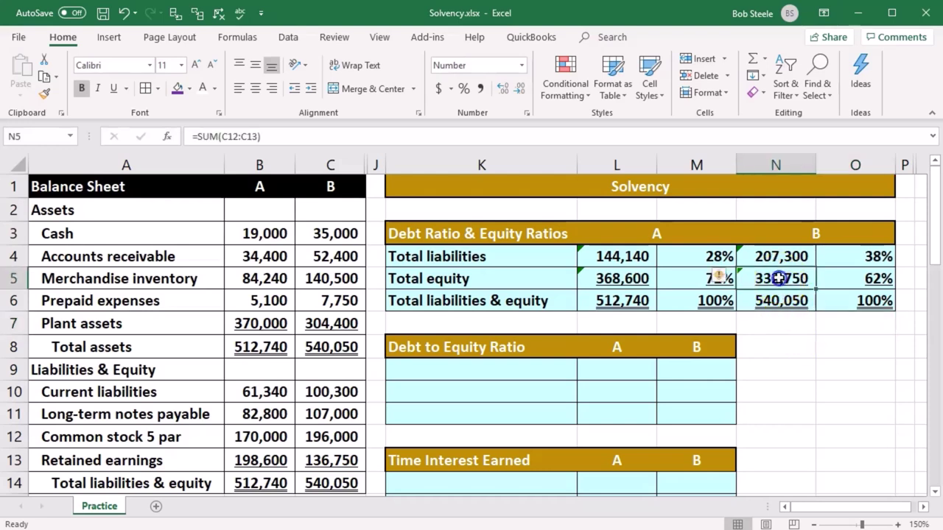
left_click(624, 278)
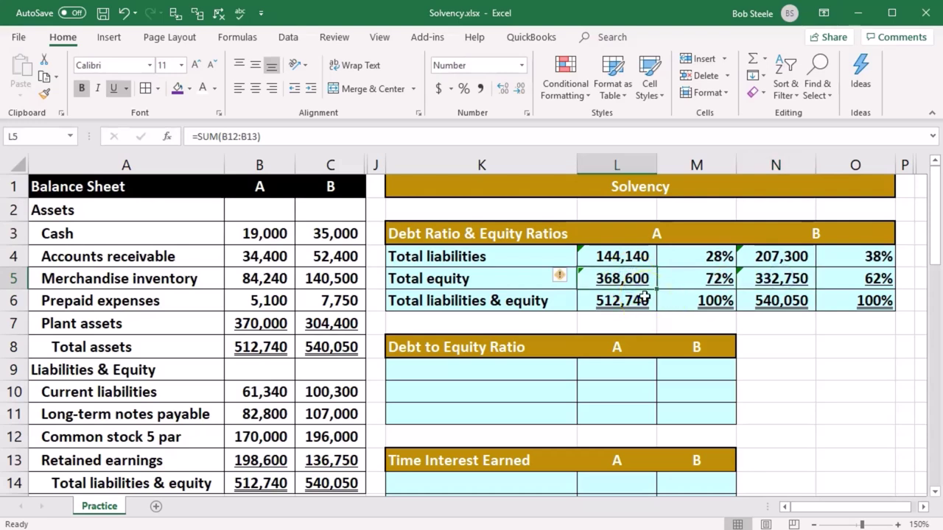
left_click(703, 279)
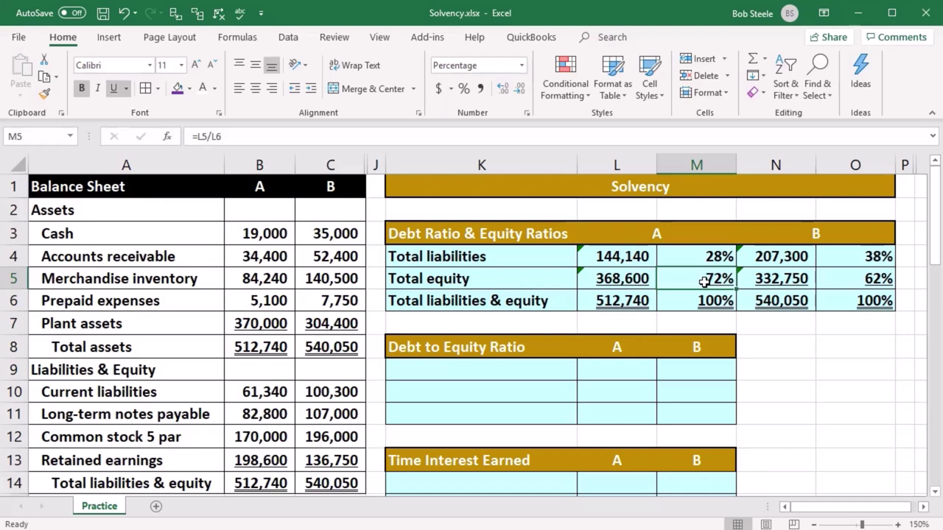
left_click(634, 302)
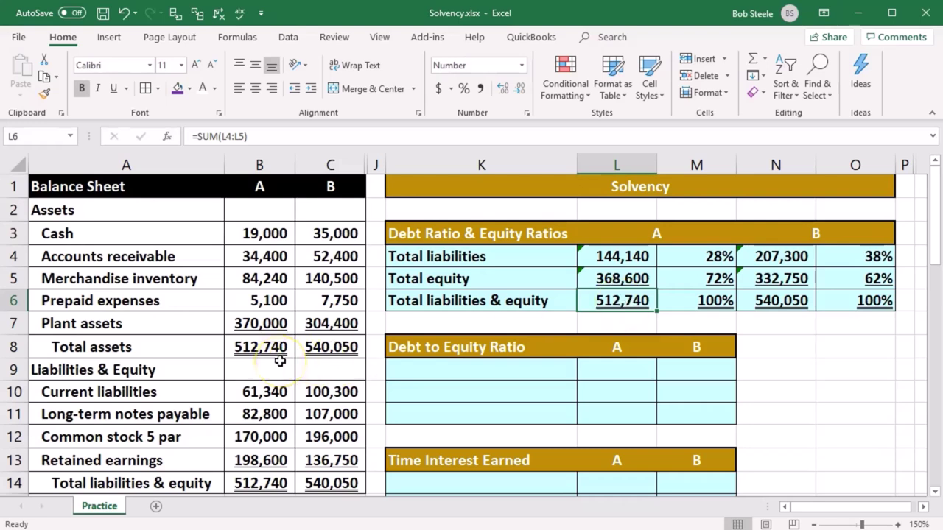
left_click(676, 281)
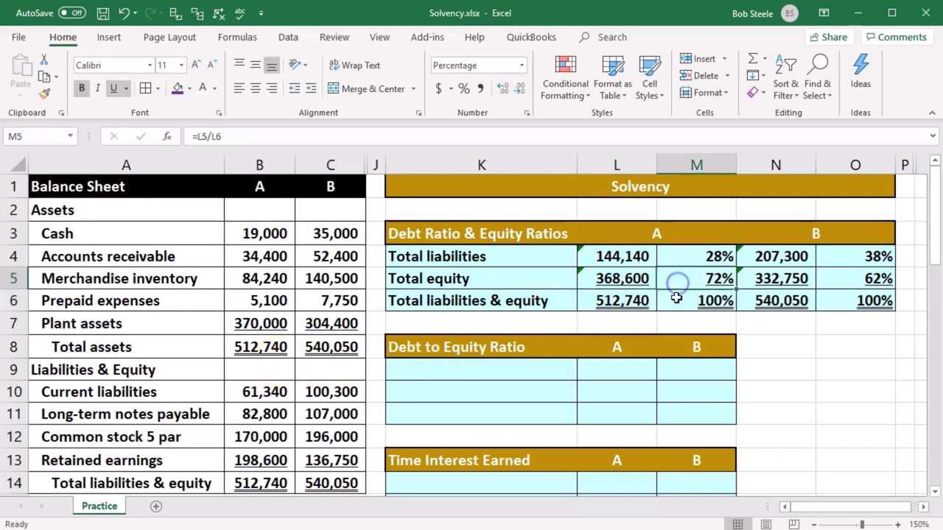
left_click(679, 260)
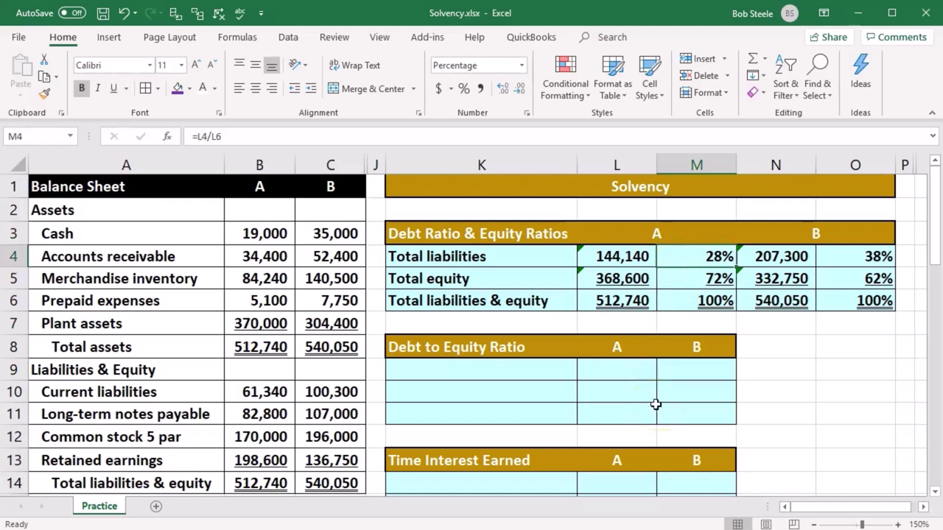
left_click(654, 404)
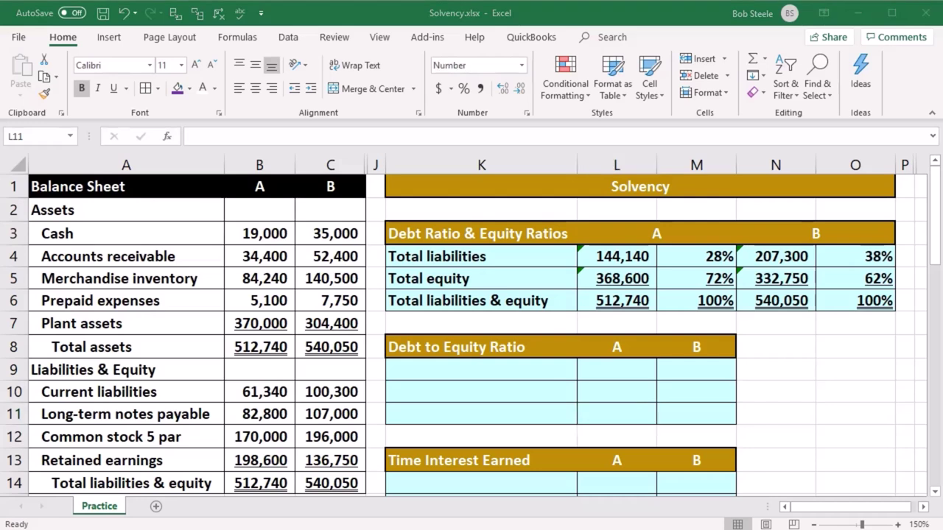
Label the first two rows of the Debt to Equity Ratio table "Total liabilities" in K9 and "Total equity" in K10.
left_click(543, 369)
type("Total liabilities")
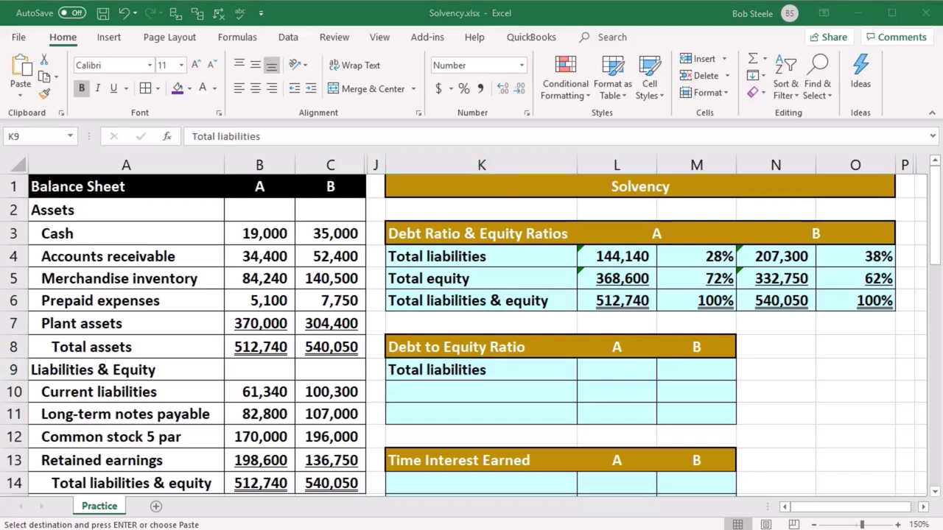
left_click(498, 394)
type("Total equity")
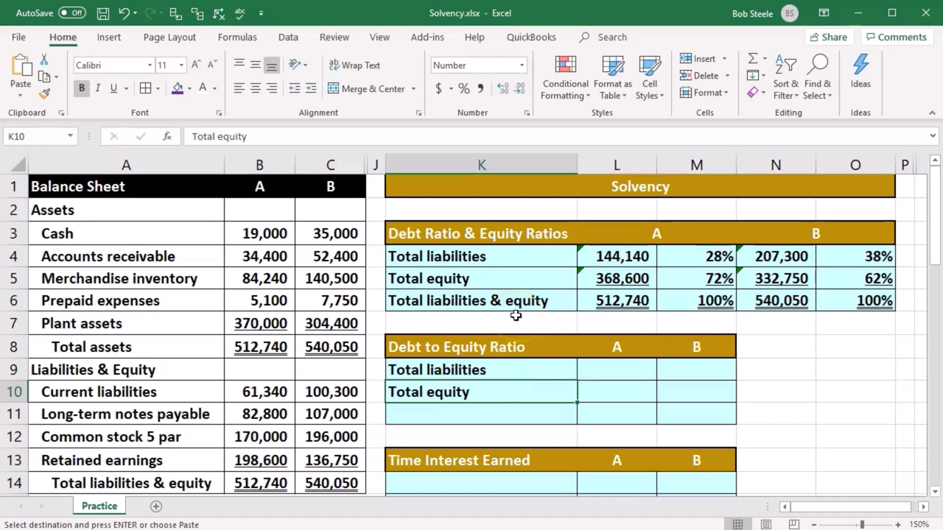
Calculate company A's total liabilities in L9 as the SUM of current liabilities and long-term notes payable, B10:B11.
key("Right")
key("Up")
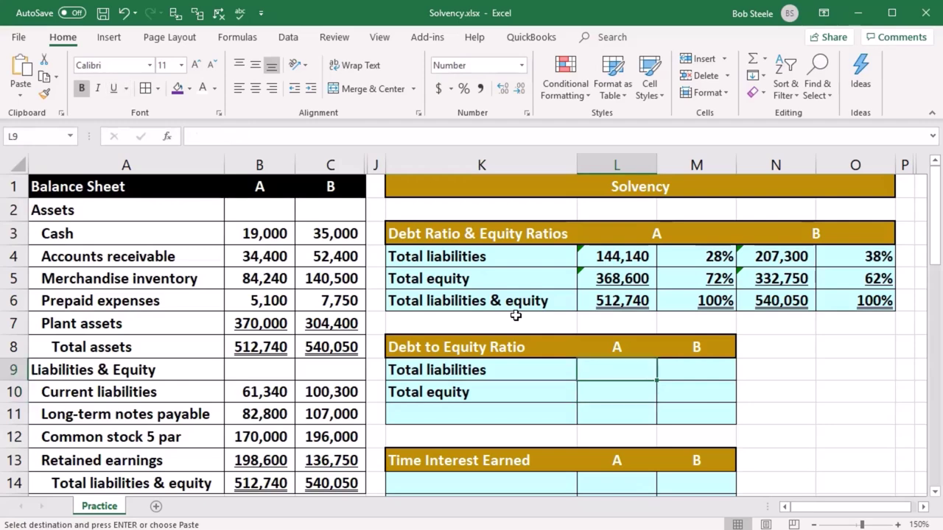
type("=sum(")
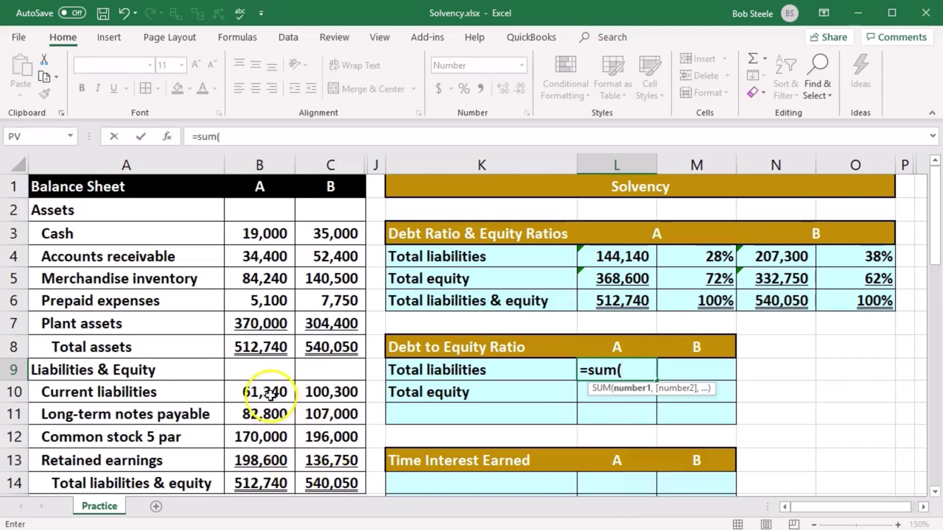
left_click_drag(270, 392, 269, 412)
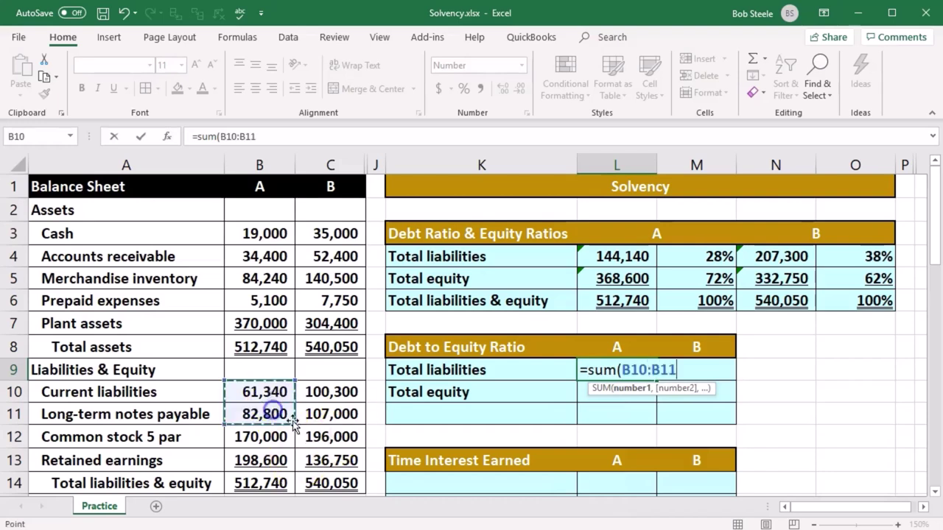
key("Return")
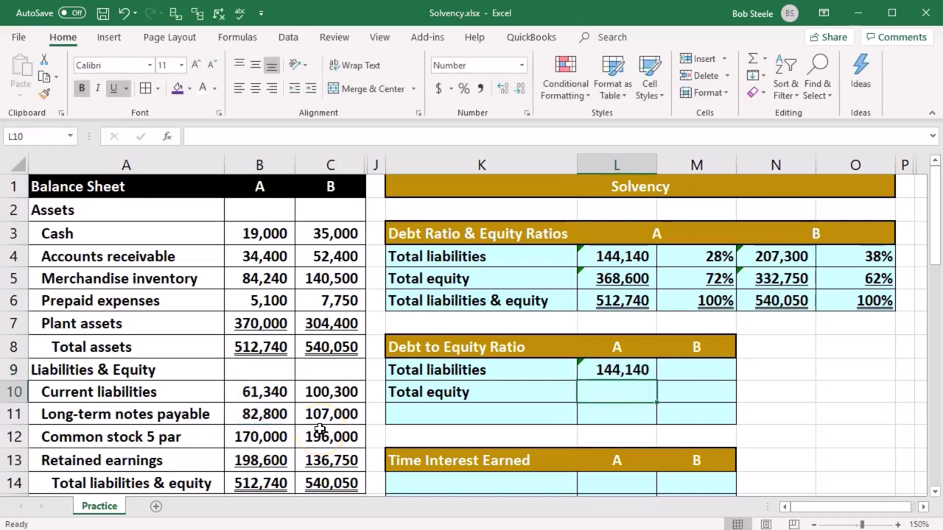
Calculate company A's total equity in L10 as the SUM of common stock and retained earnings, B12:B13.
type("=sum(")
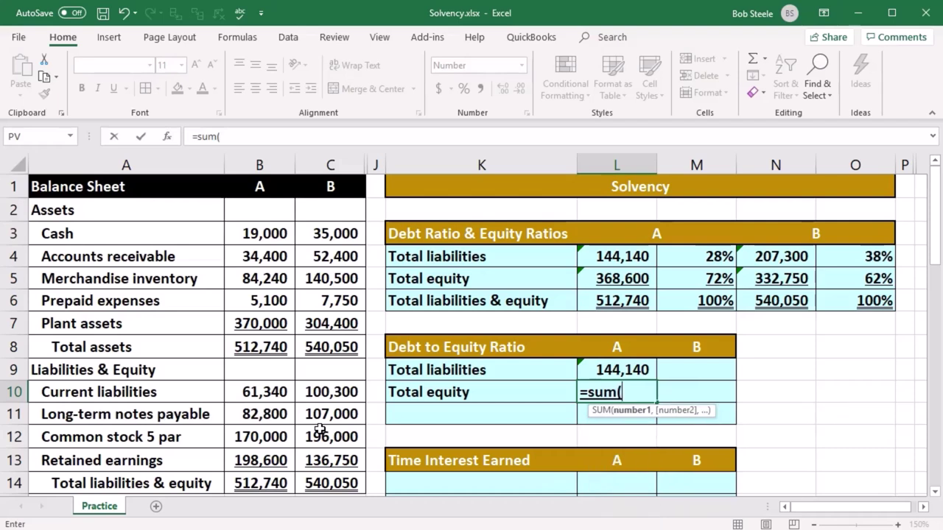
left_click(238, 438)
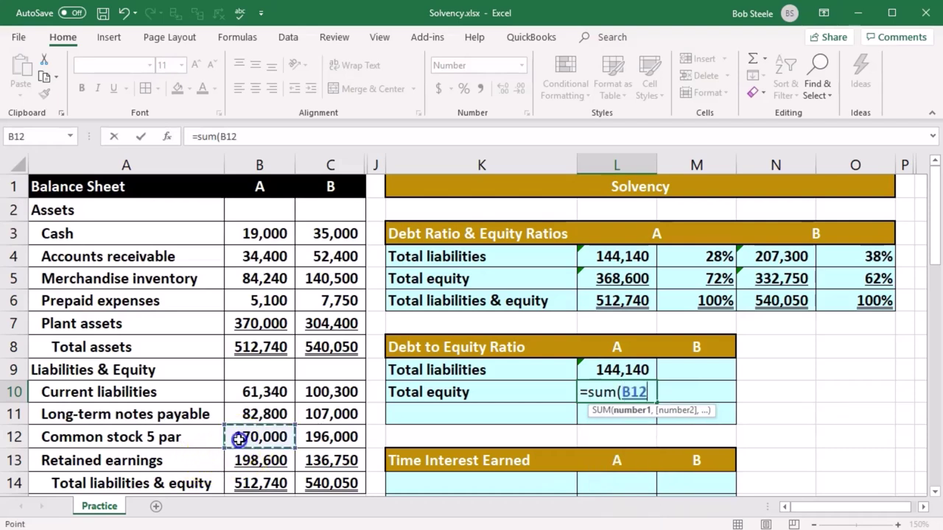
left_click_drag(238, 440, 236, 454)
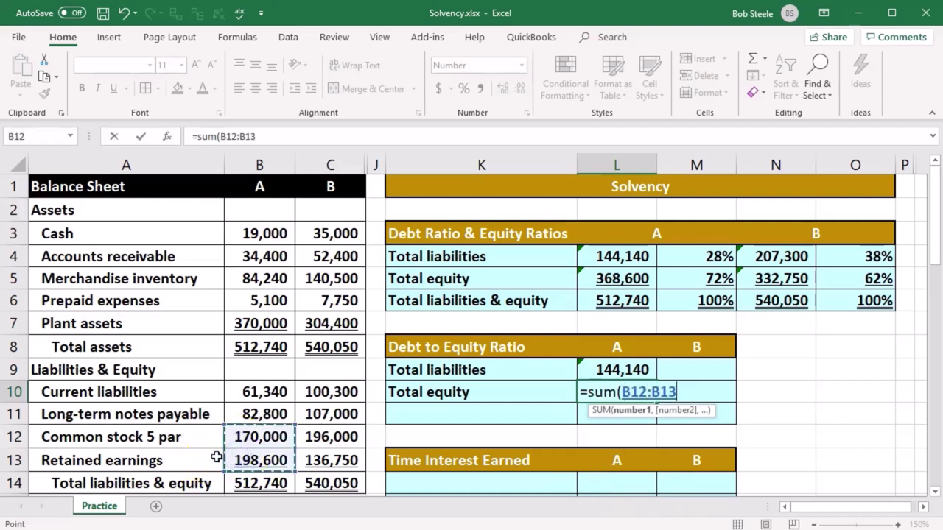
key("Return")
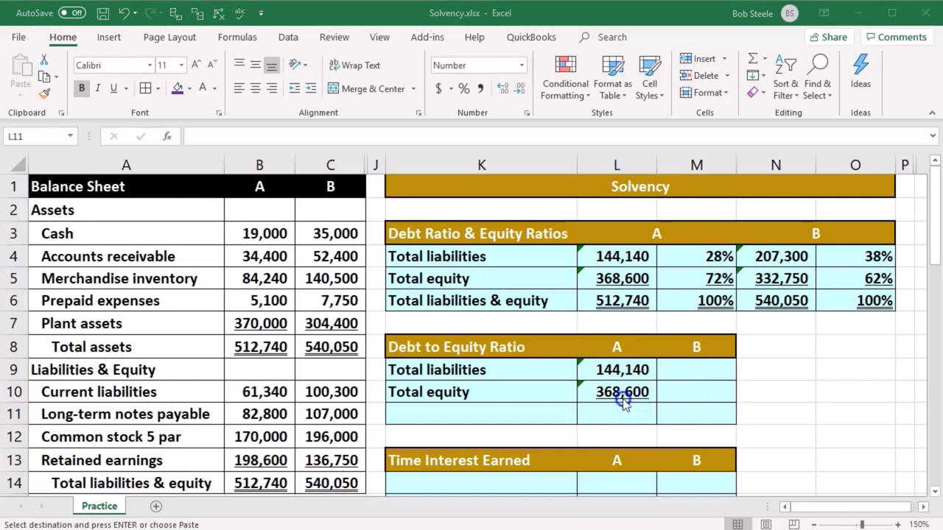
Label K11 "Debt to equity ratio" and calculate company A's ratio in L11 as total liabilities divided by total equity, L9/L10.
left_click(542, 414)
type("Debt to equity ratio")
key("Tab")
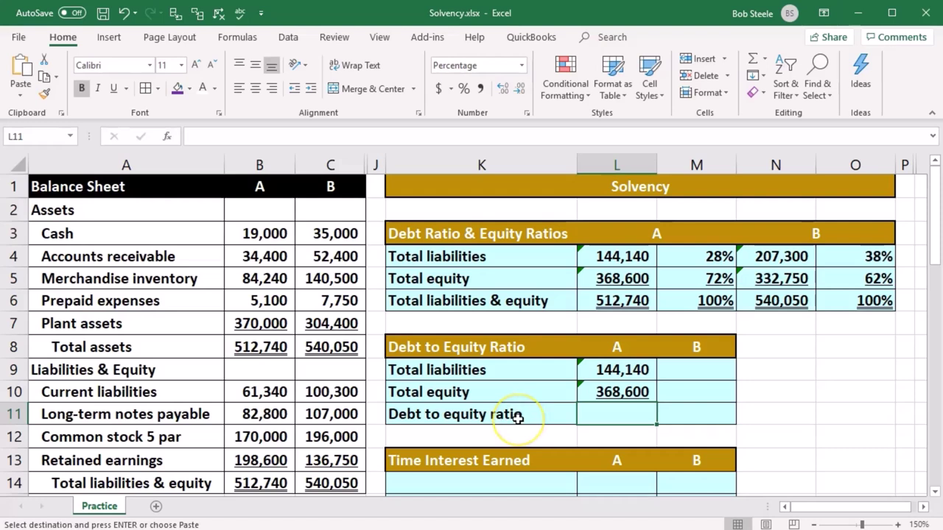
type("=")
left_click(642, 368)
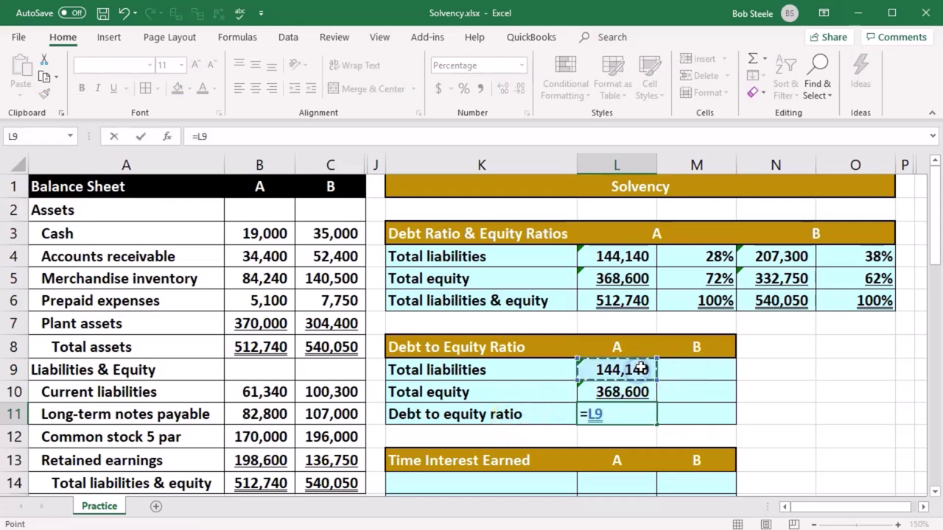
type("/")
left_click(629, 388)
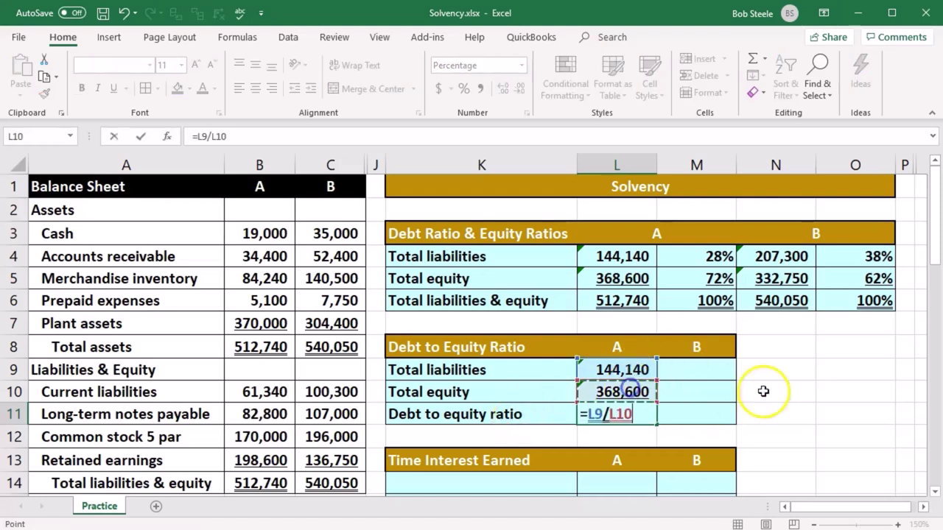
key("Return")
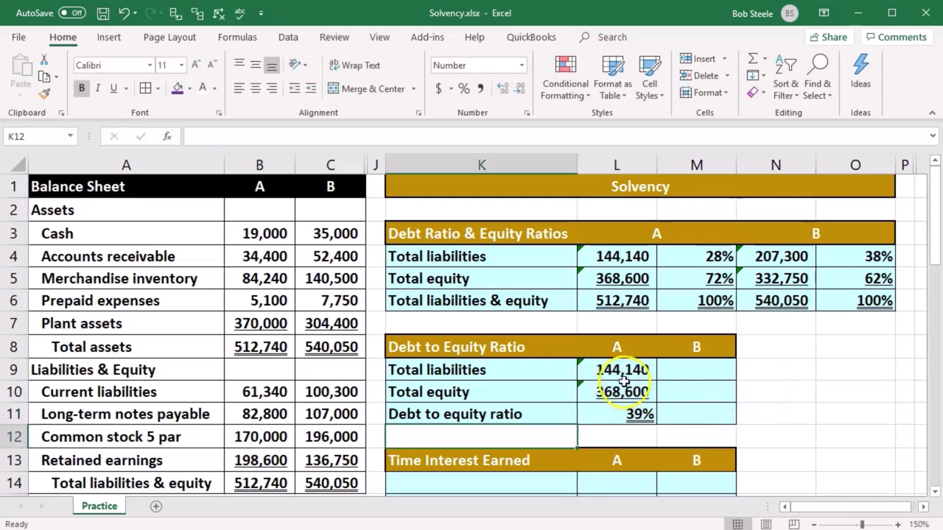
Check company A's total equity in Calculator by subtracting total liabilities of 144,140 from total assets of 512,740.
left_click(567, 393)
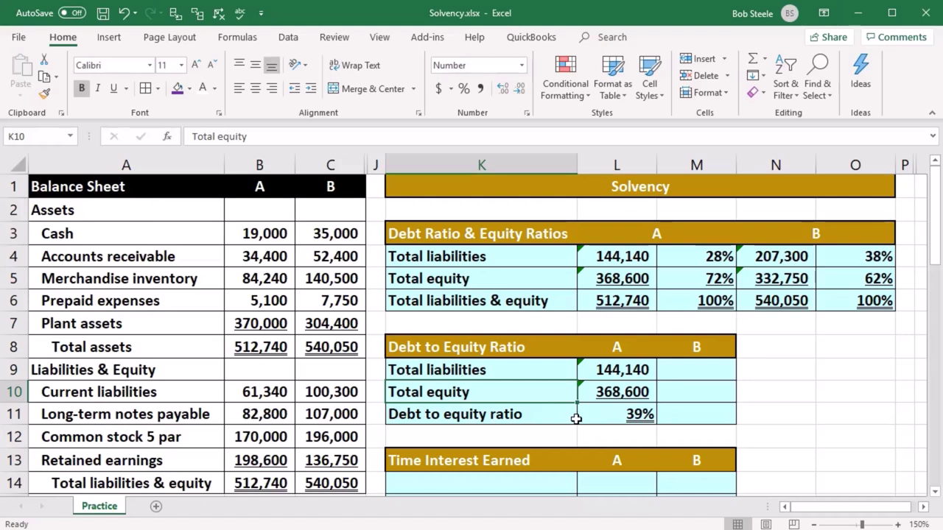
left_click(259, 346)
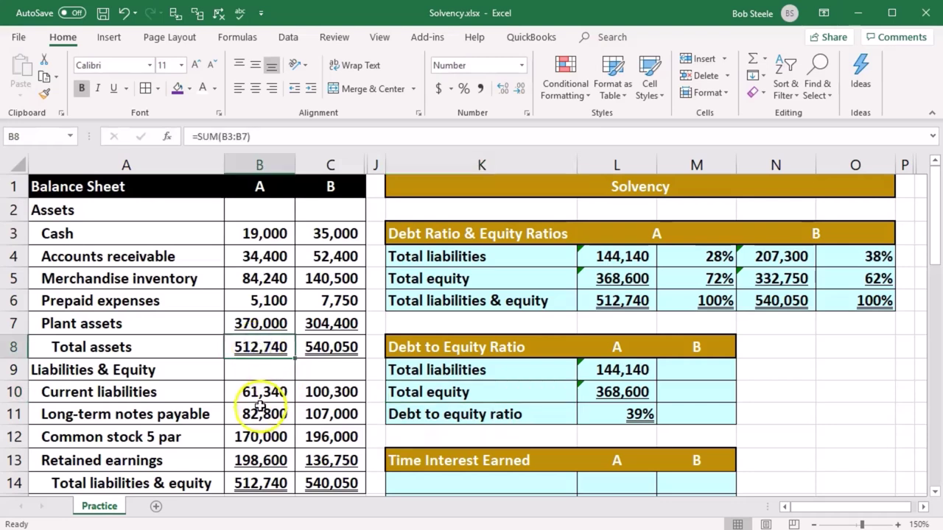
left_click(255, 479)
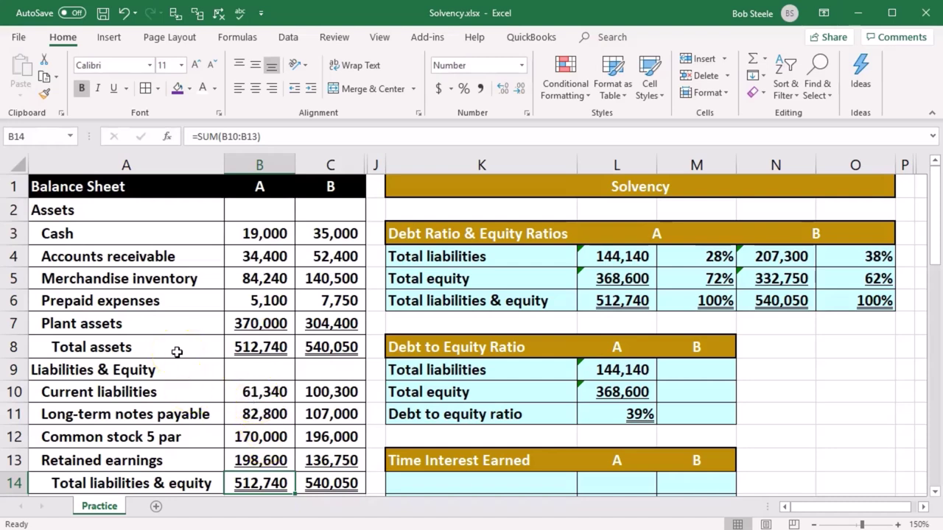
key("XF86Calculator")
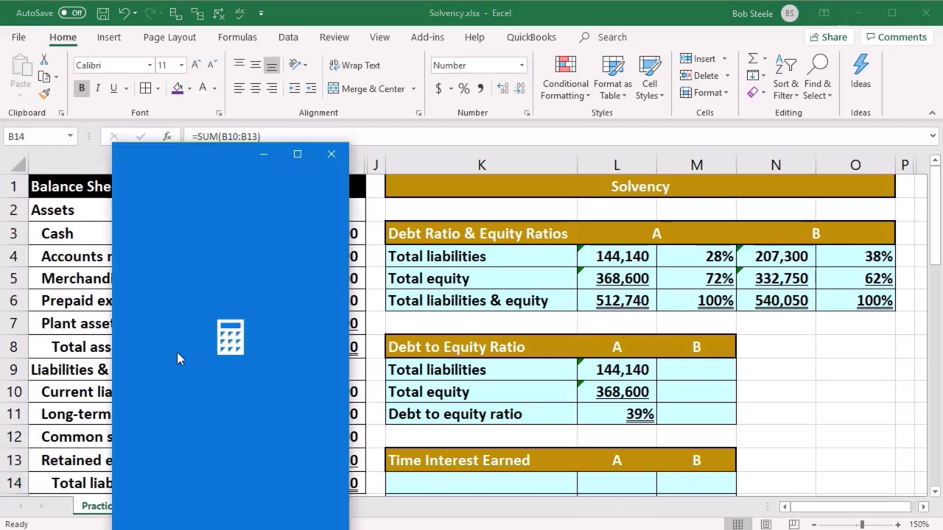
left_click_drag(217, 143, 425, 146)
type("5")
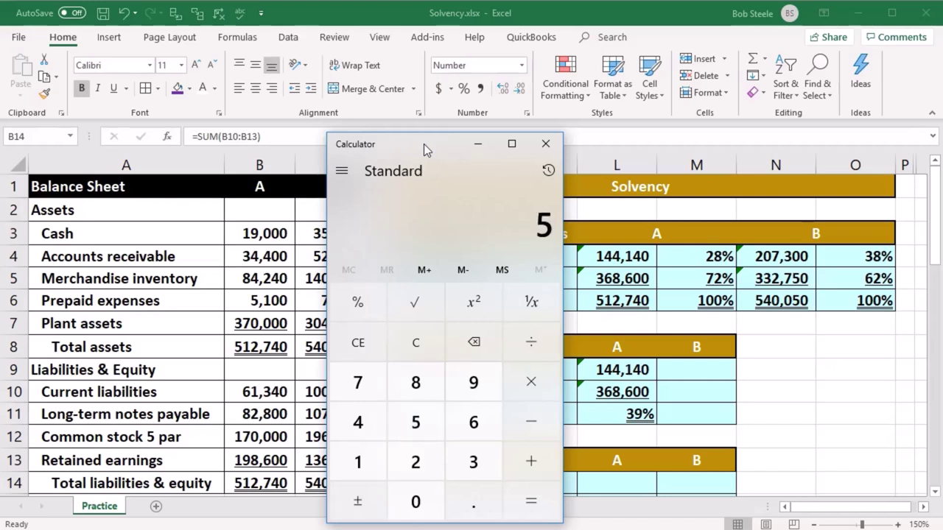
type("12740 -")
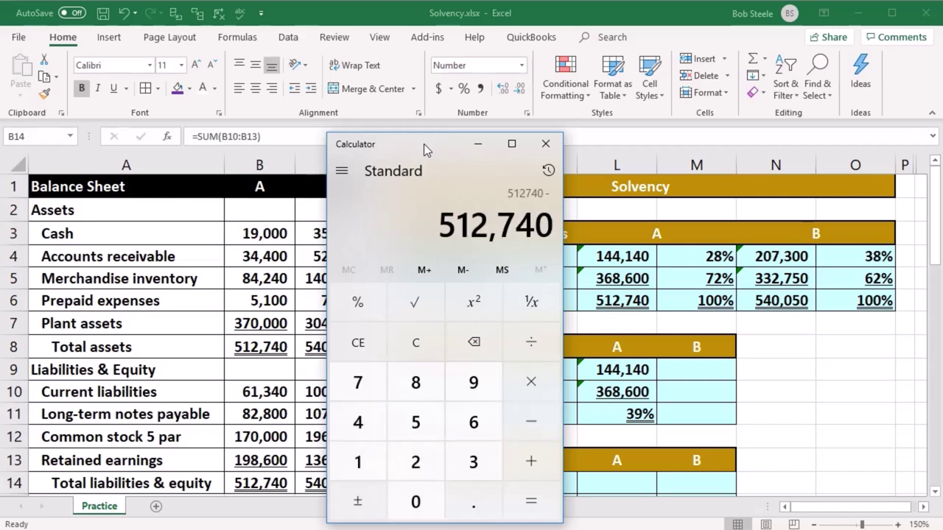
left_click_drag(424, 150, 276, 156)
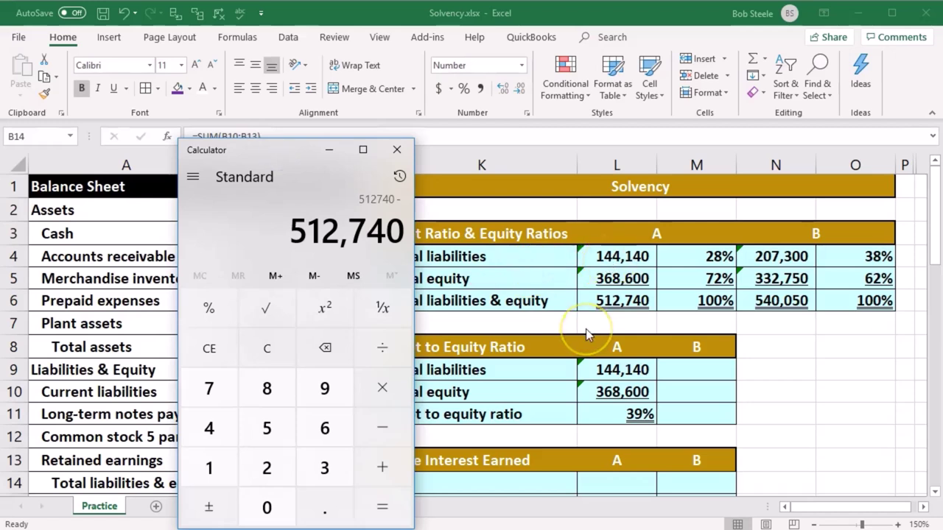
type("144,140")
key("Return")
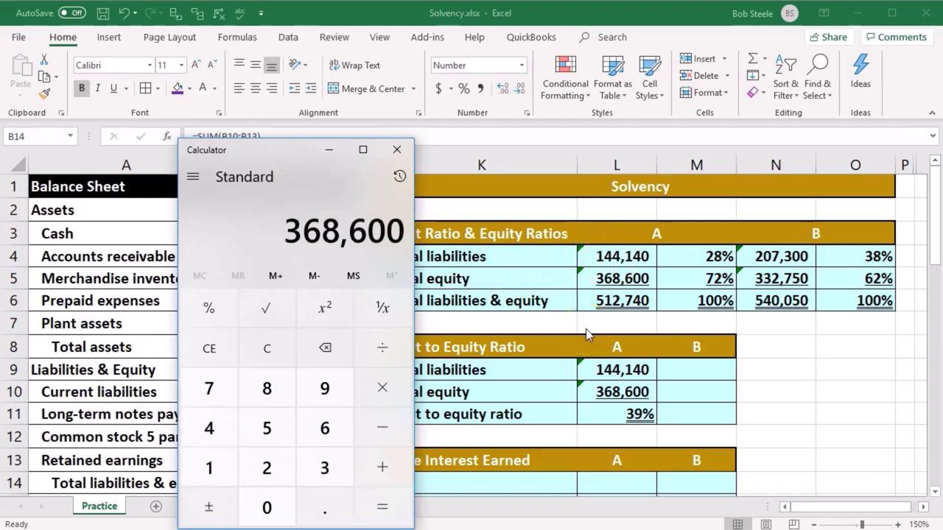
left_click_drag(231, 163, 186, 159)
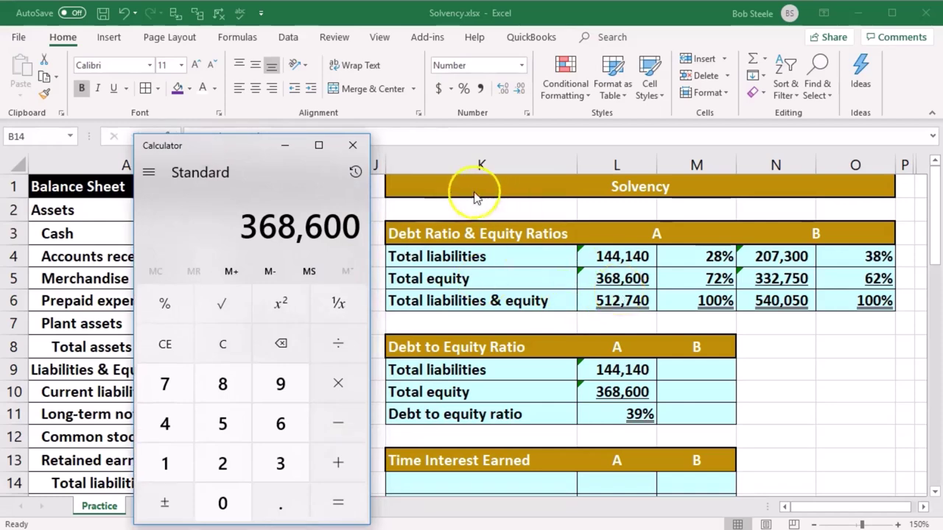
left_click(353, 145)
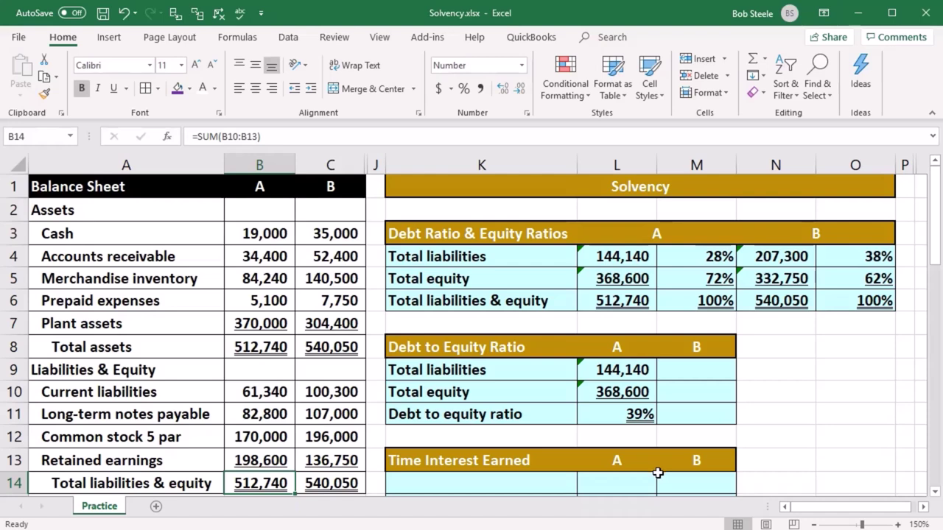
Calculate company B's total liabilities in M9 as the SUM of current liabilities and long-term notes payable, C10:C11.
left_click(626, 370)
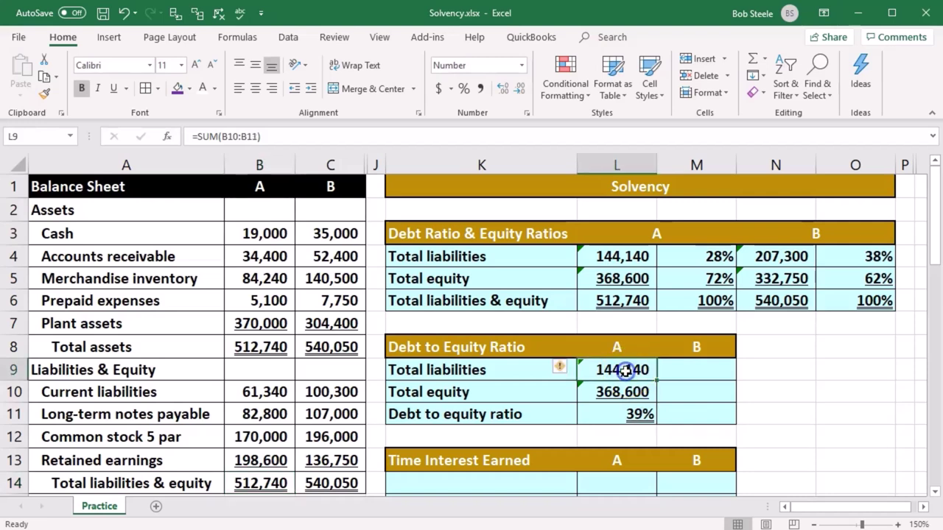
left_click(626, 386)
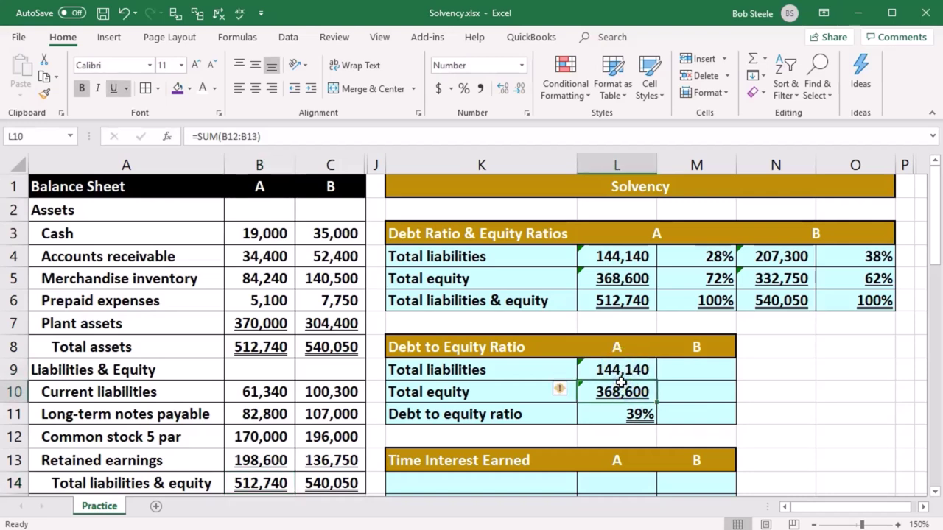
left_click(676, 375)
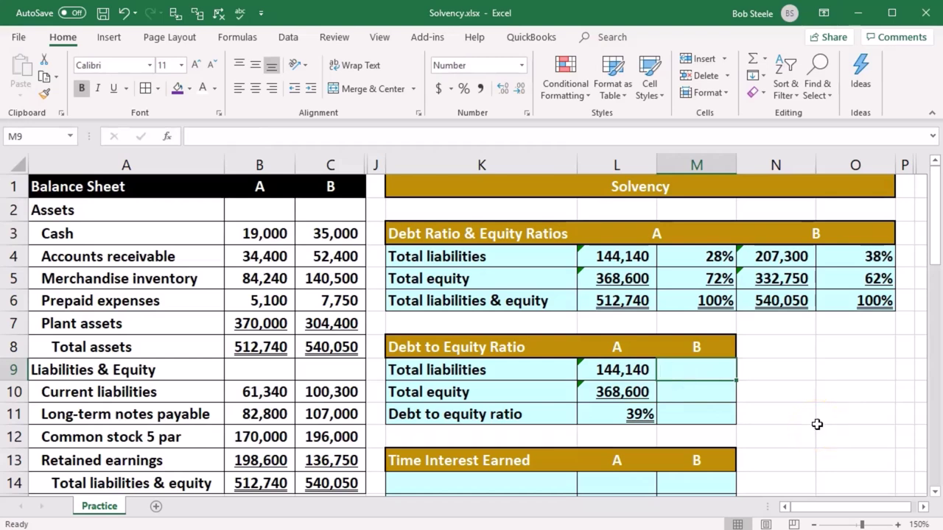
type("=")
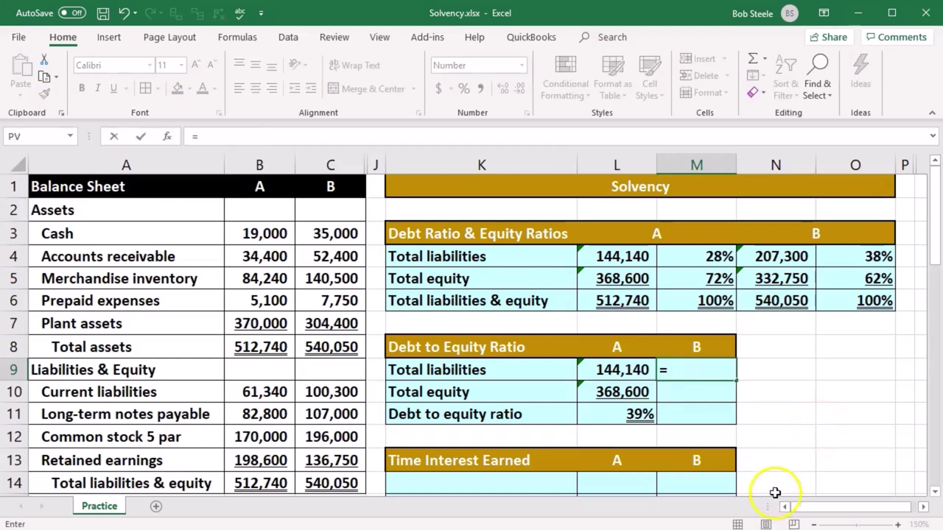
type("sum(")
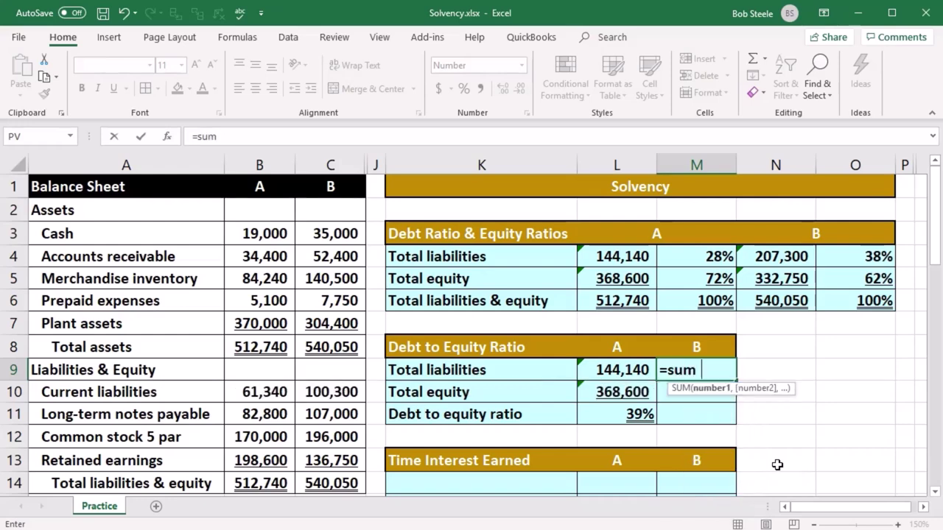
left_click_drag(347, 391, 344, 404)
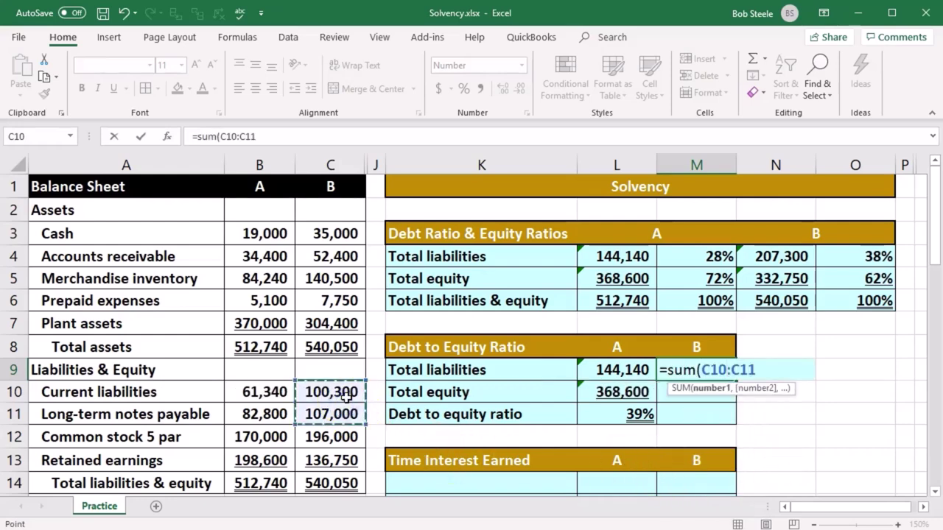
key("Return")
Calculate company B's total equity in M10 as the SUM of common stock and retained earnings, C12:C13.
type("=")
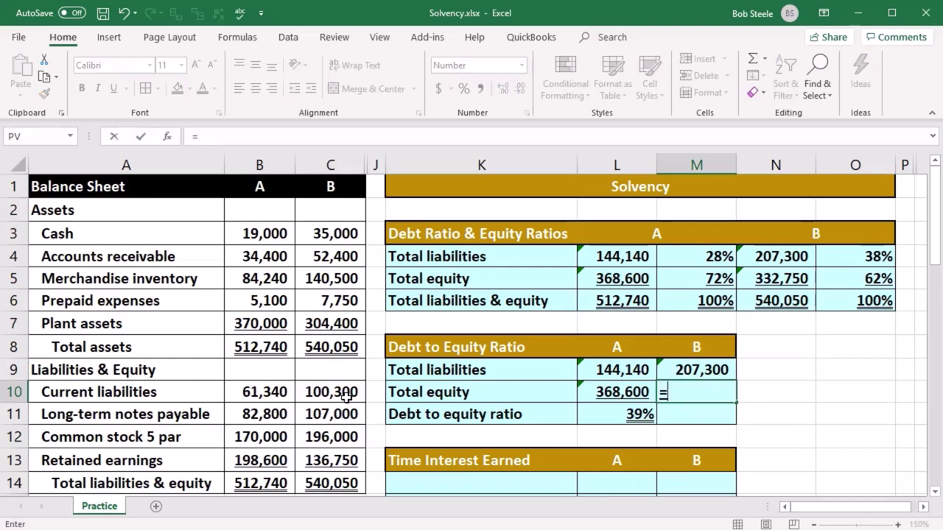
type("sum(")
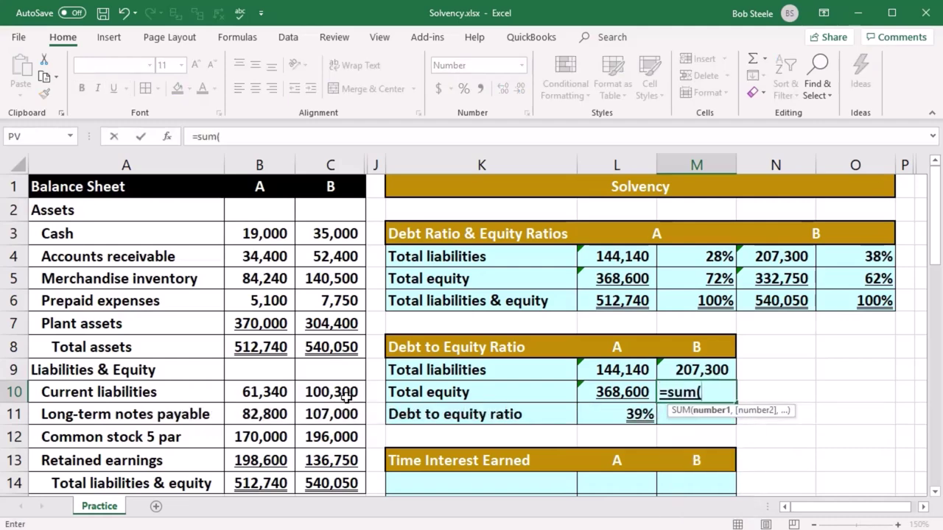
left_click_drag(327, 436, 330, 459)
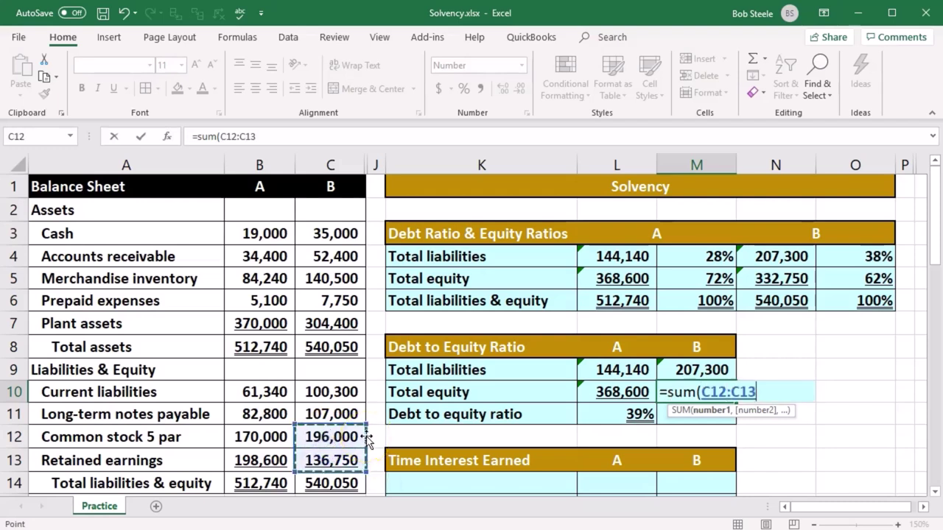
key("Return")
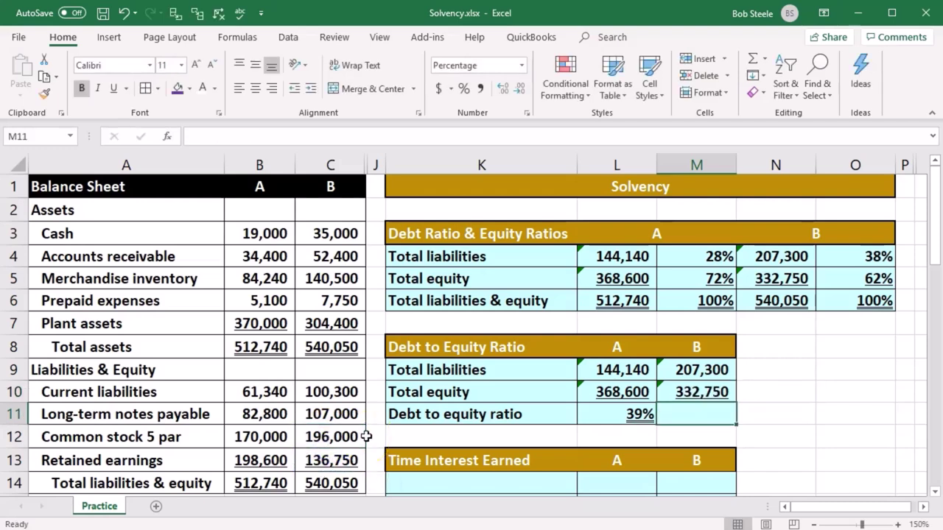
Calculate company B's debt to equity ratio in M11 as total liabilities divided by total equity, M9/M10.
type("=")
left_click(694, 372)
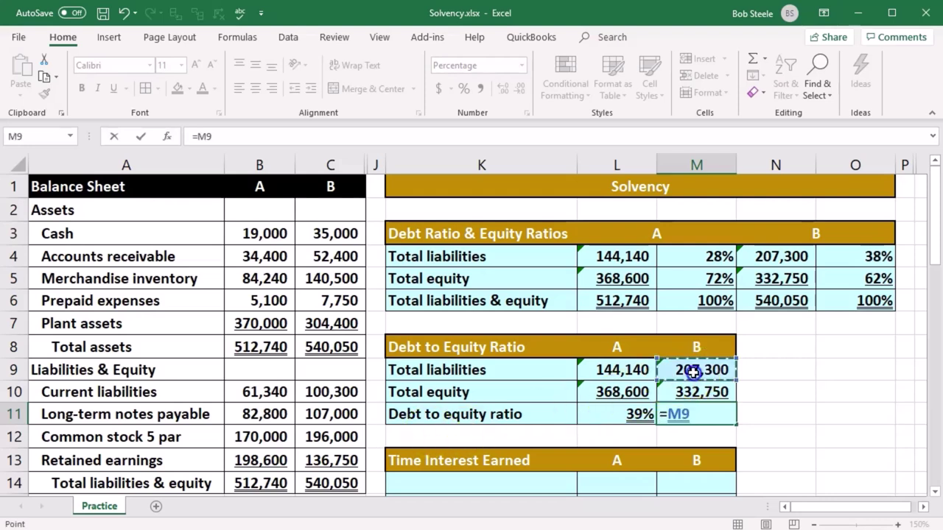
type("/")
left_click(698, 381)
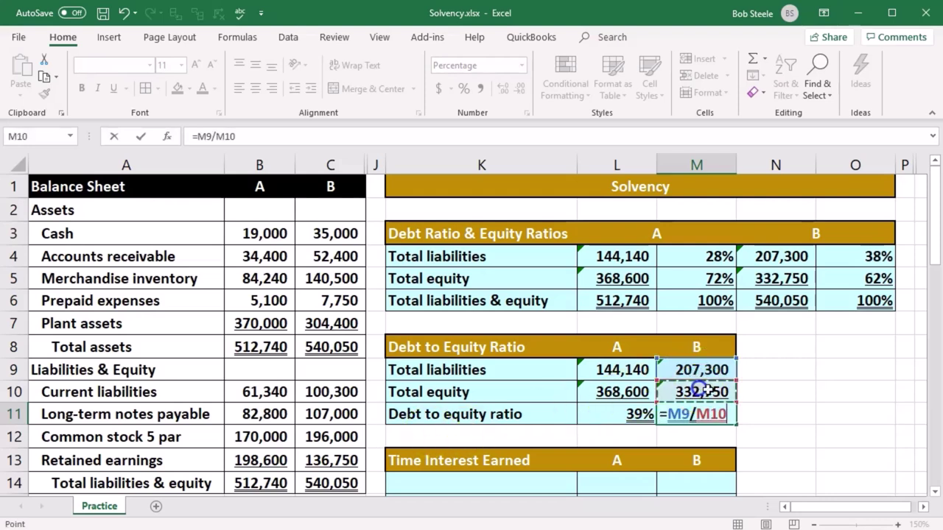
key("Return")
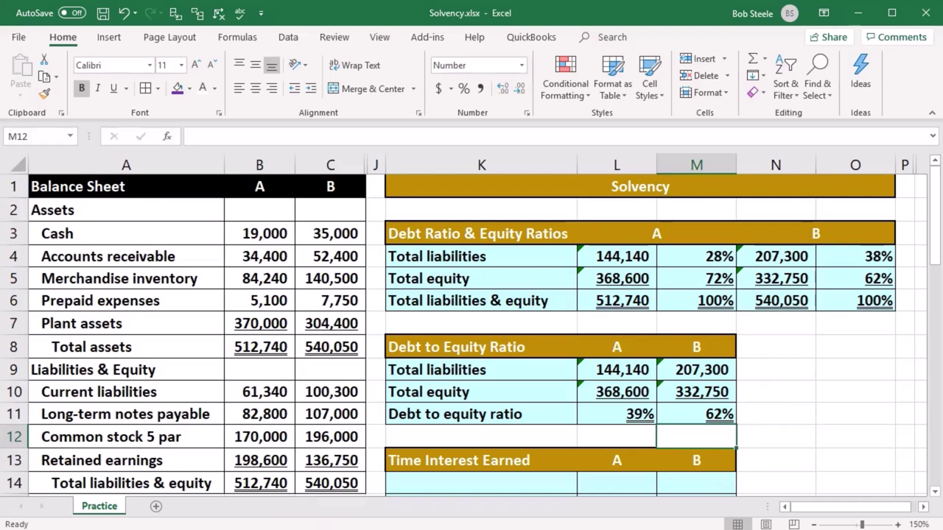
Review company A's liabilities, equity and debt to equity ratio, and compare its ratio with company B's.
left_click(615, 414)
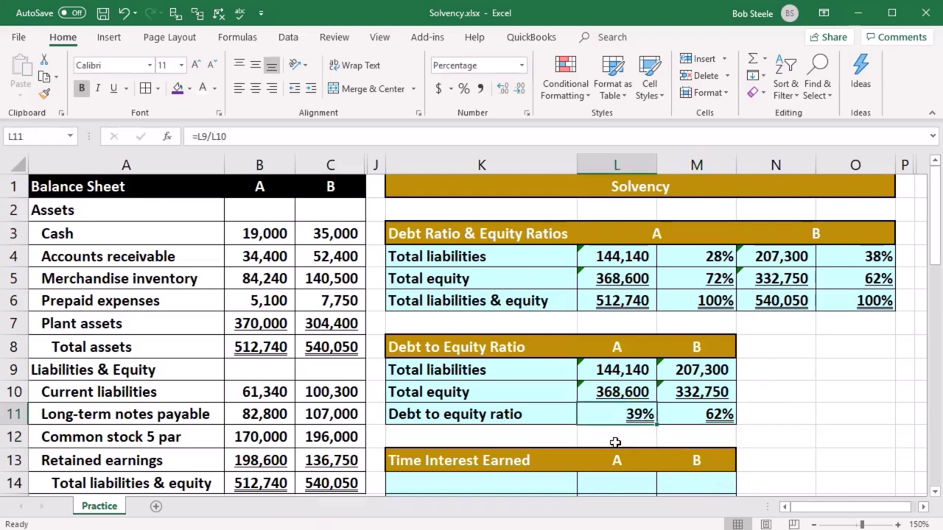
left_click(614, 369)
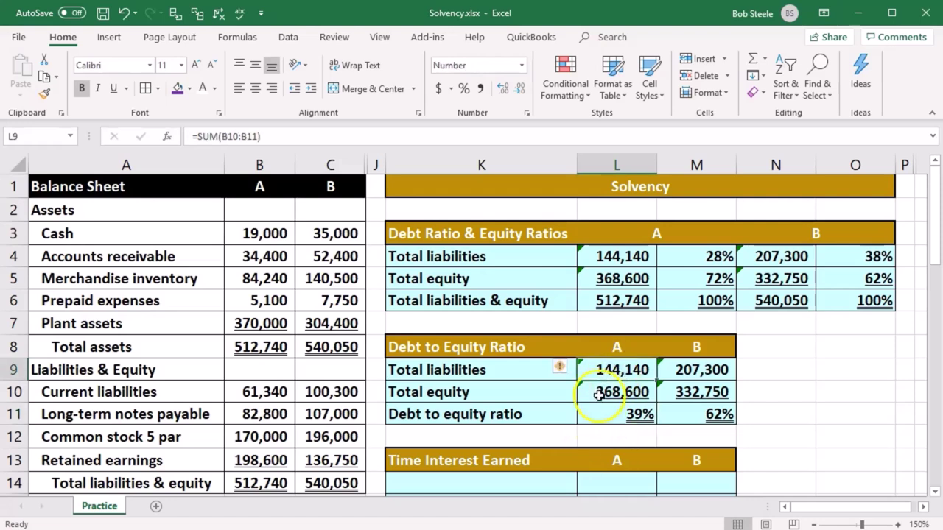
left_click(598, 393)
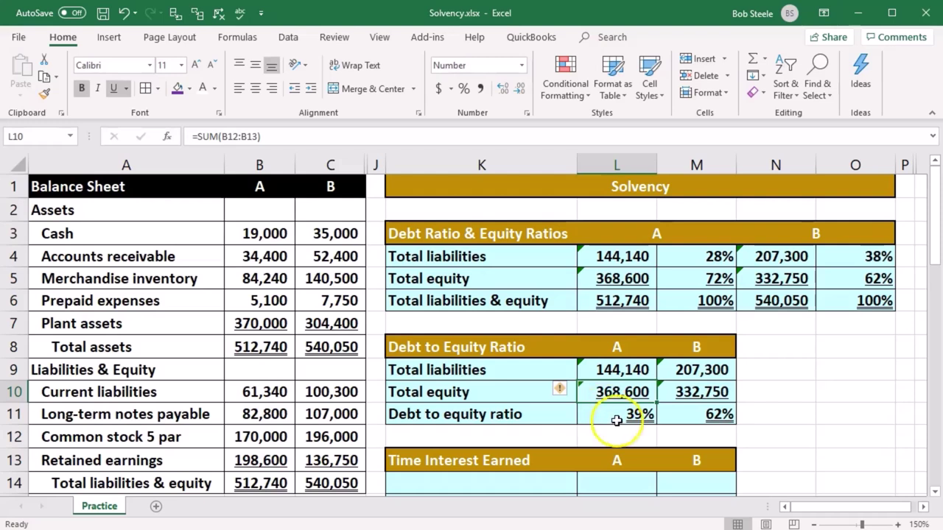
left_click(612, 418)
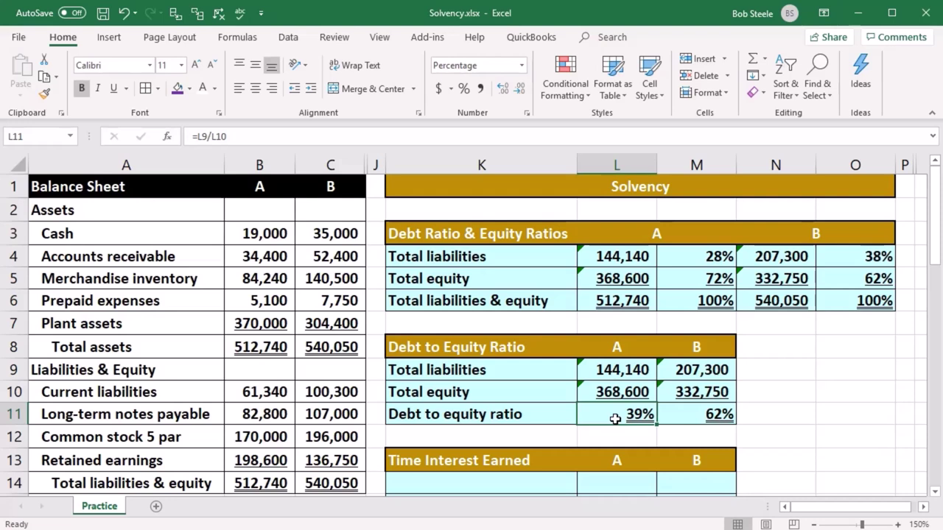
left_click(684, 417)
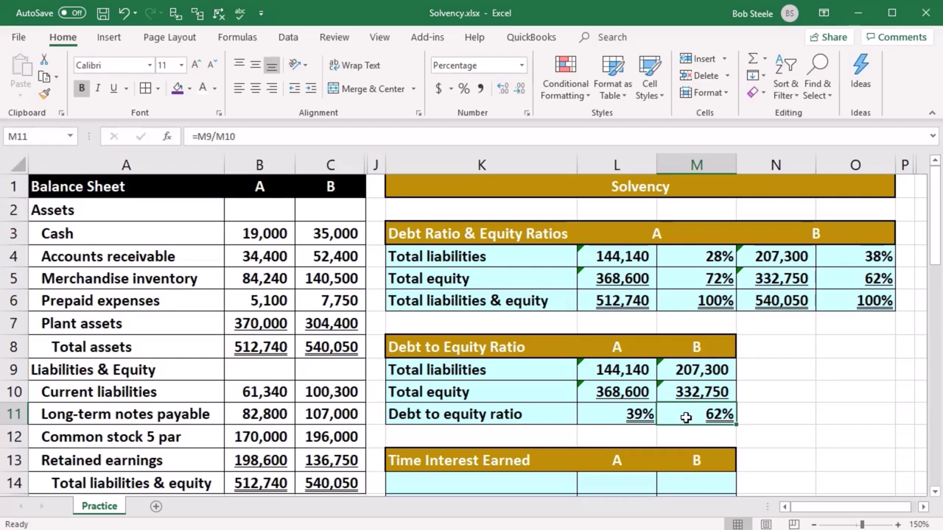
Label the first row of the Time Interest Earned table "Net income" in K14 with a reference to A21.
left_click(538, 429)
scroll(570, 448, "down", 1)
scroll(569, 448, "down", 1)
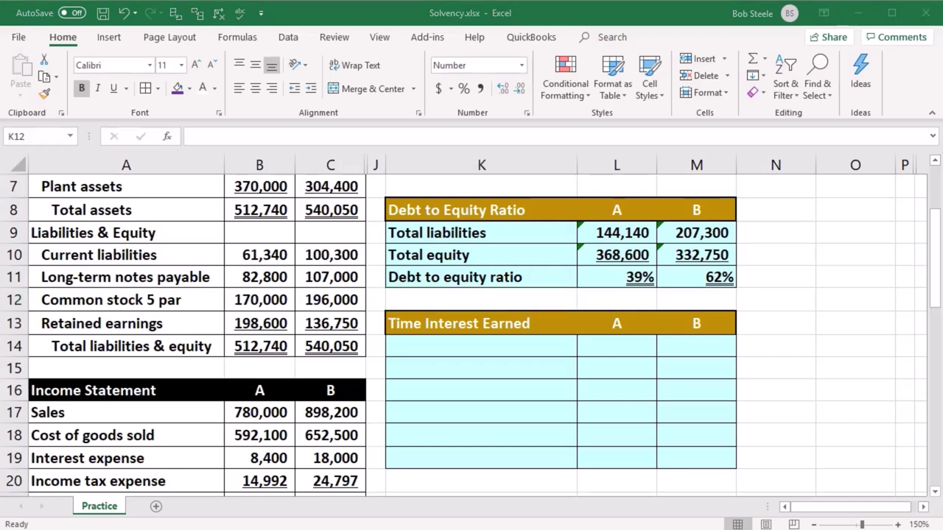
left_click(484, 346)
key("ctrl+v")
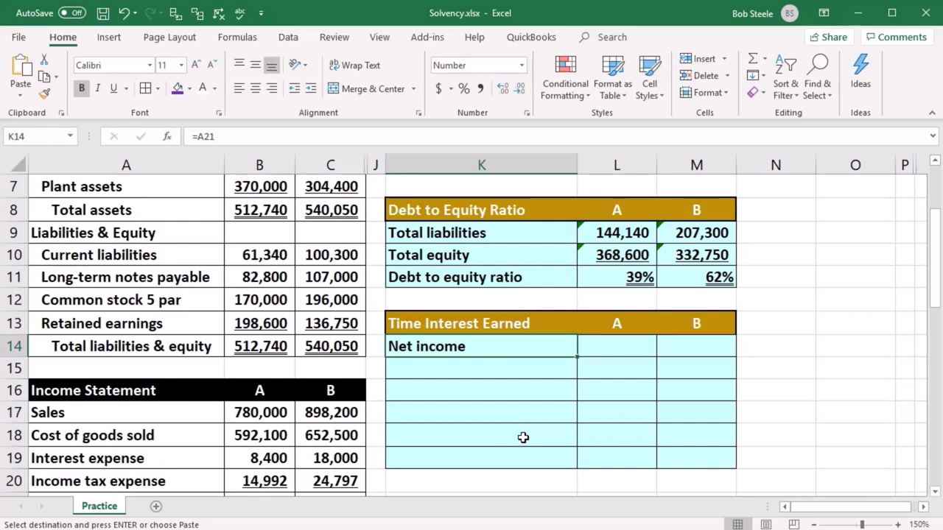
Enter company A's net income in L14 of the Time Interest Earned table with a reference to B21.
left_click(219, 460)
scroll(218, 451, "up", 2)
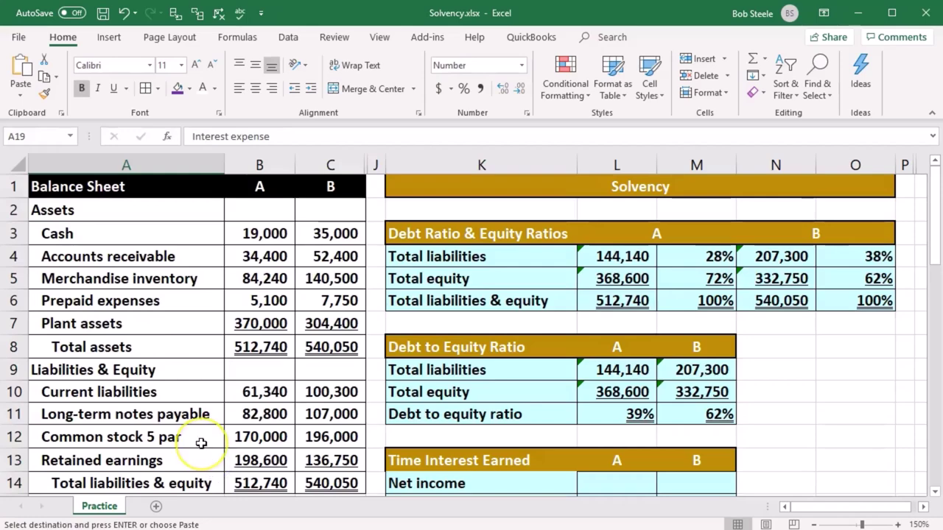
scroll(200, 443, "down", 2)
scroll(202, 443, "down", 1)
scroll(201, 443, "down", 1)
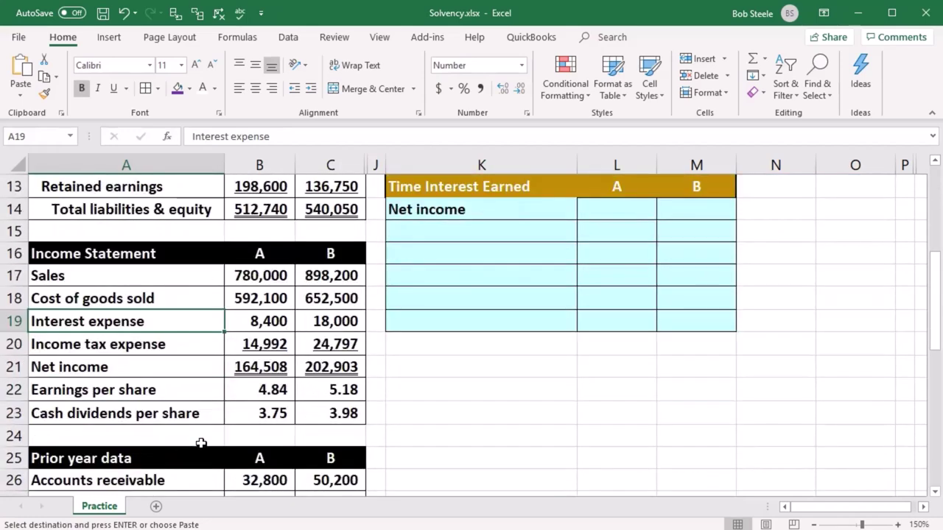
left_click(237, 368)
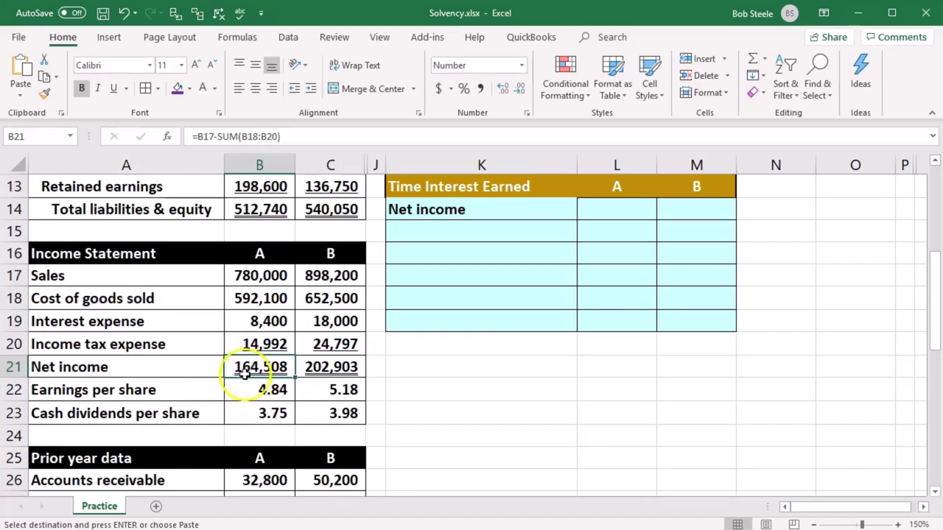
left_click(248, 346)
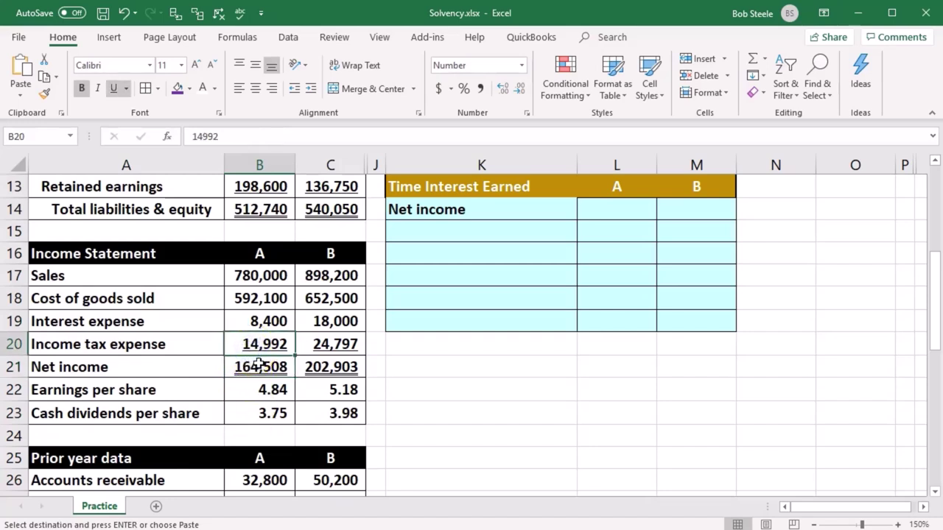
left_click(594, 211)
type("=")
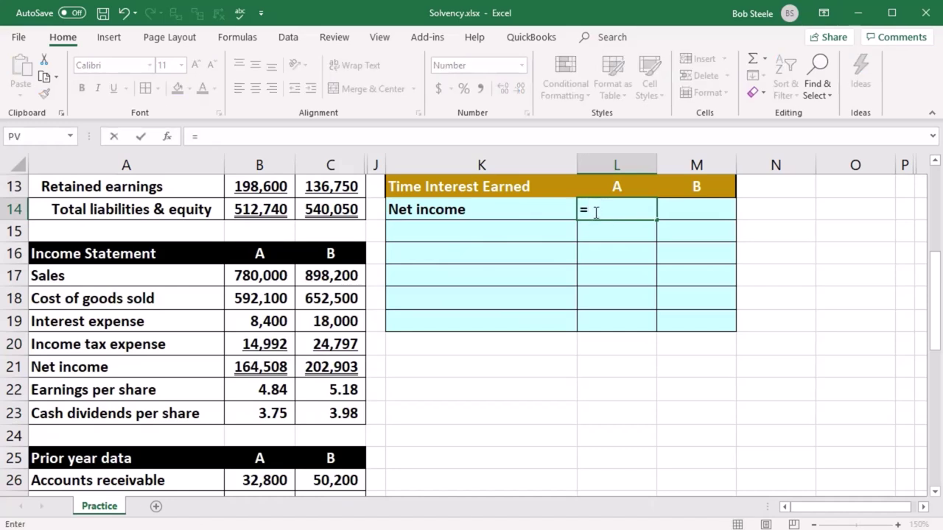
left_click(276, 367)
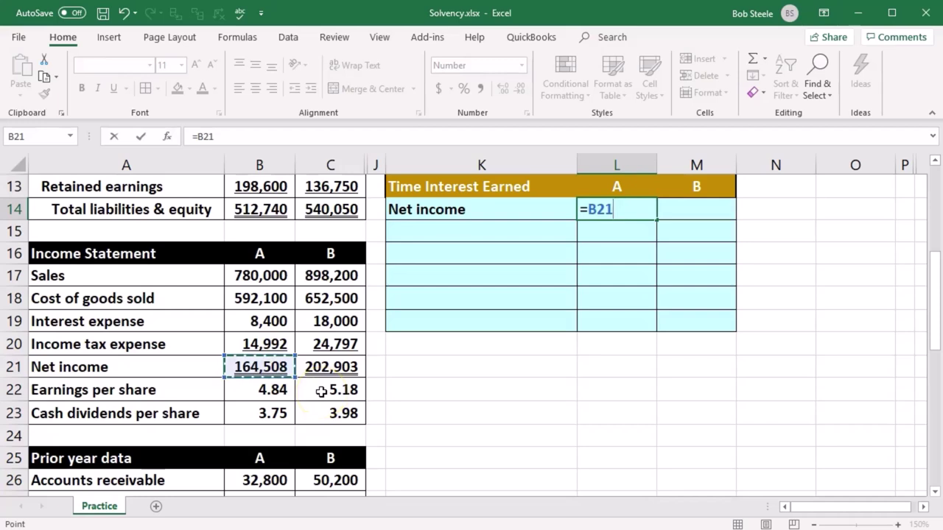
key("Return")
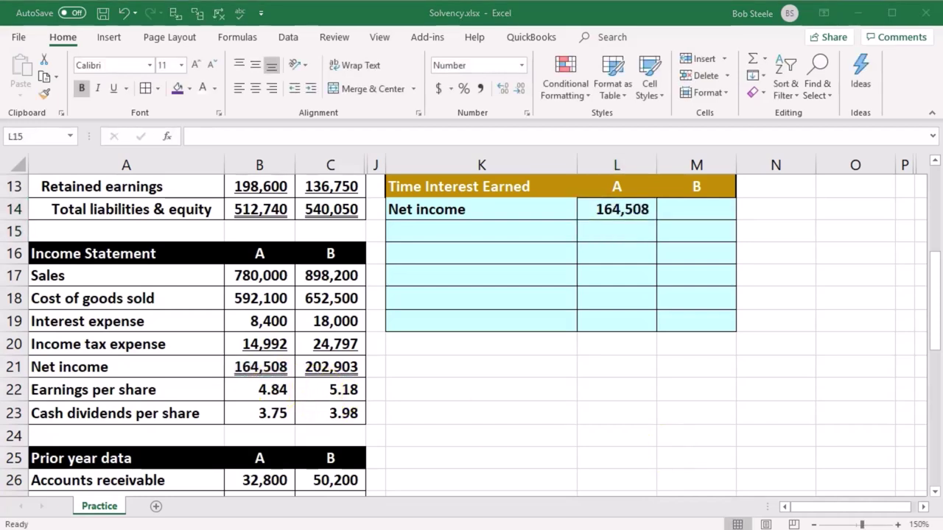
Label K15 of the Time Interest Earned table "Income tax" and apply K16's cell formatting to it.
left_click(593, 328)
left_click(457, 233)
type("Income tax")
left_click(463, 293)
left_click(458, 256)
left_click(44, 93)
left_click(424, 232)
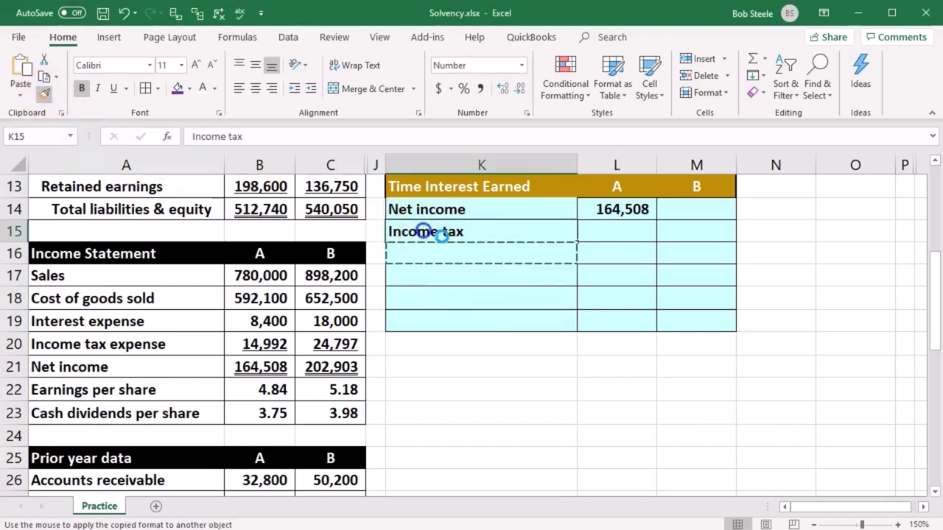
Enter company A's income tax in L15 with a reference to B20.
left_click(648, 232)
type("=")
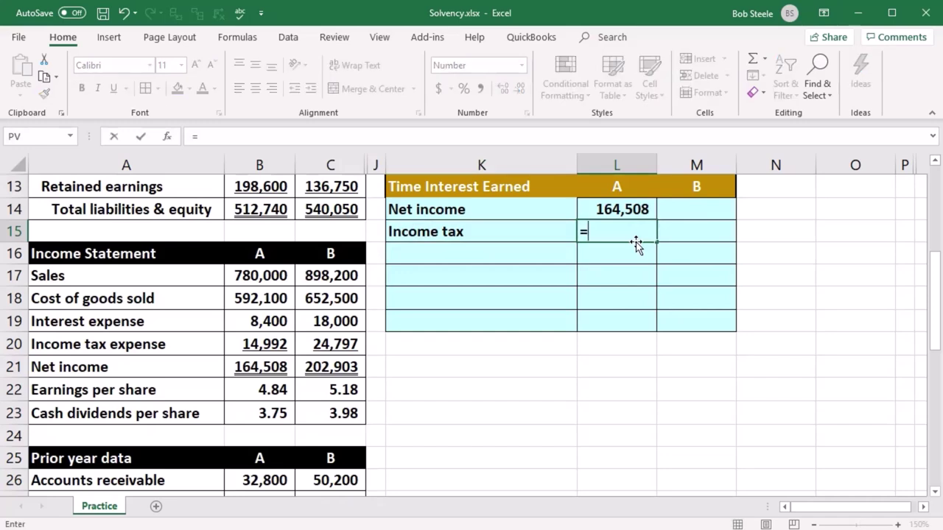
left_click(270, 343)
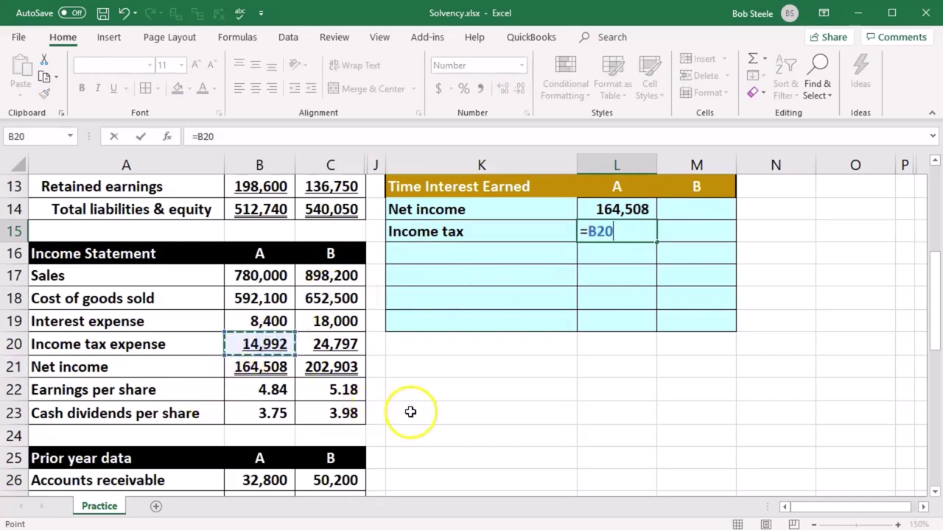
key("Return")
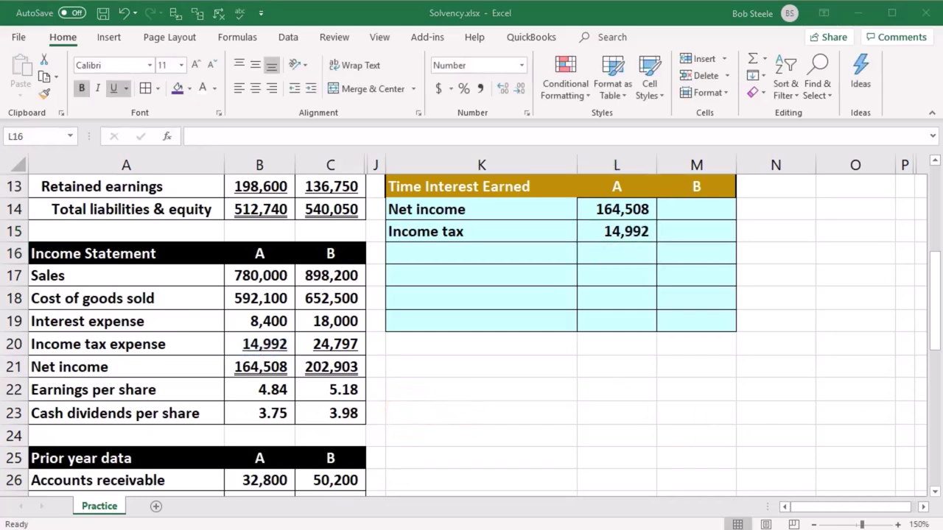
Add the interest expense row below income tax, referencing A19 for the label in K16 and B19 for company A in L16.
left_click(480, 253)
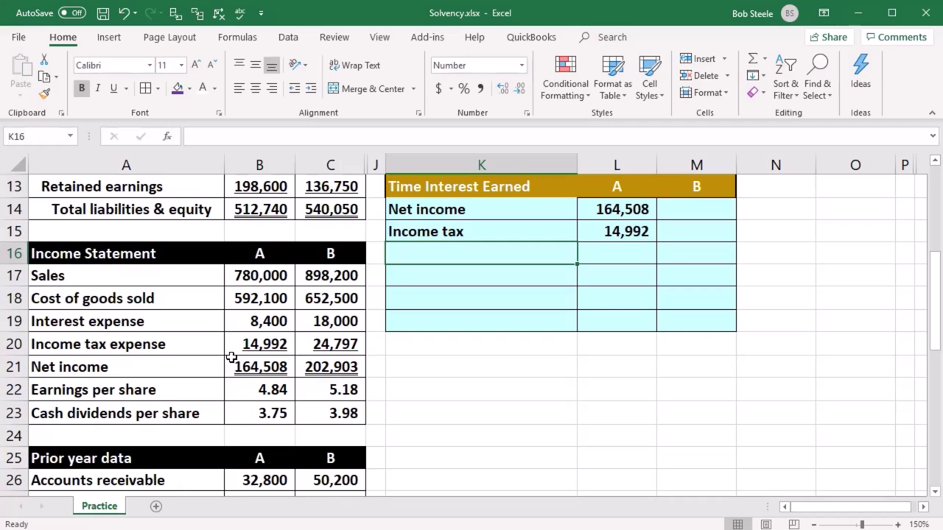
type("=")
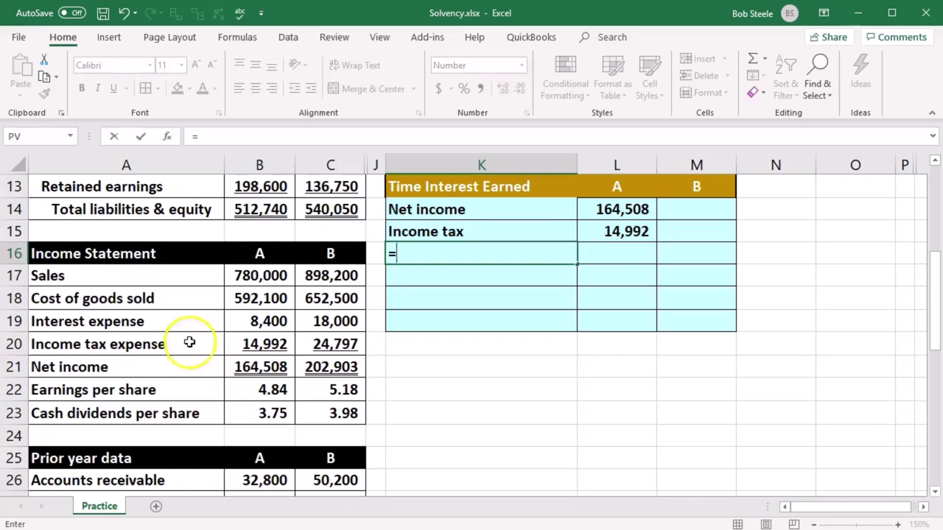
left_click(164, 327)
key("Return")
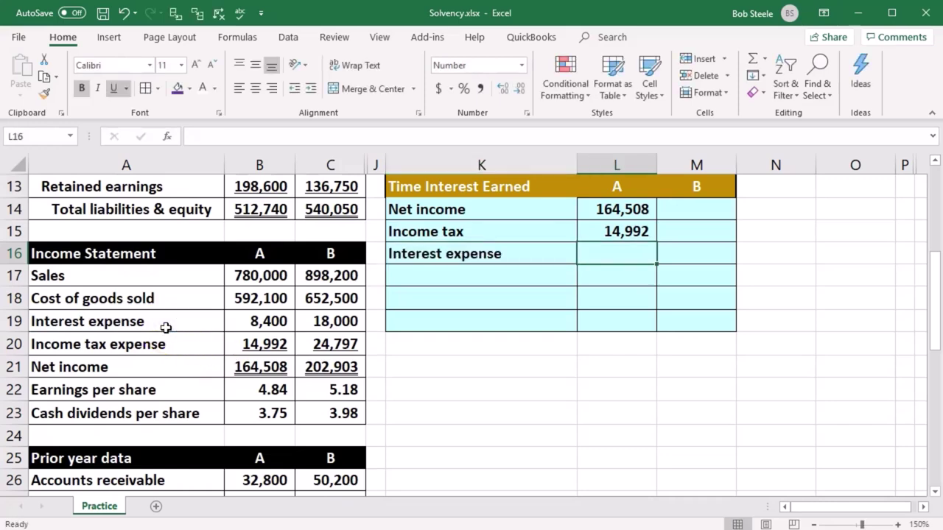
type("=")
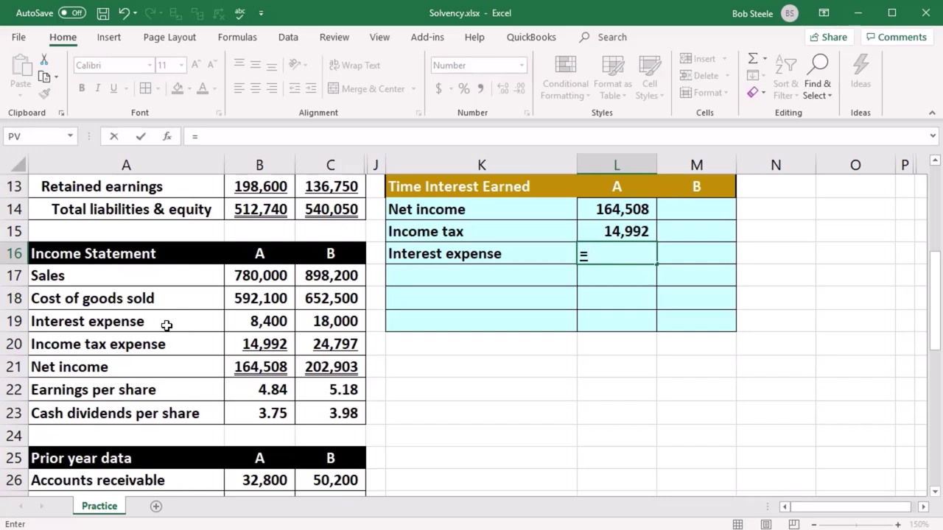
left_click(241, 327)
key("Return")
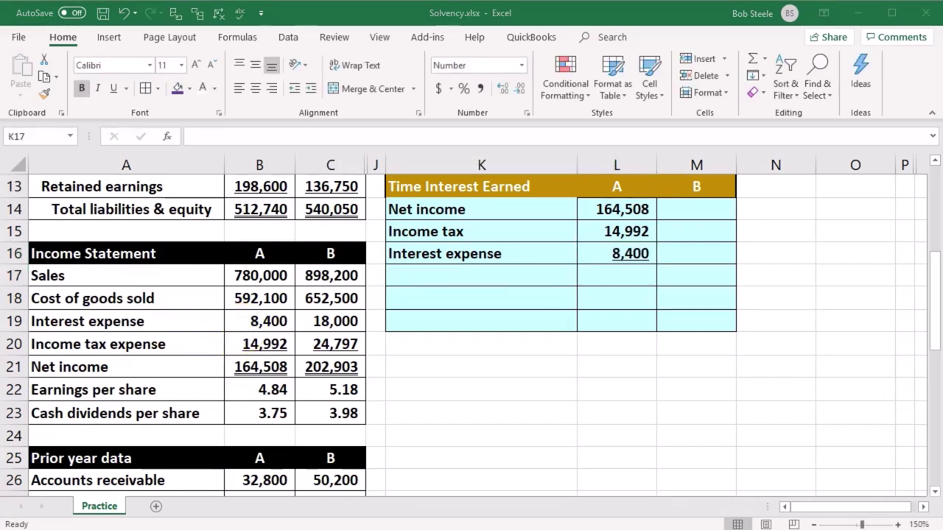
Label K17 "Subtotal" and calculate company A's subtotal in L17 as the SUM of L14:L16.
left_click(488, 280)
type("Subtotal")
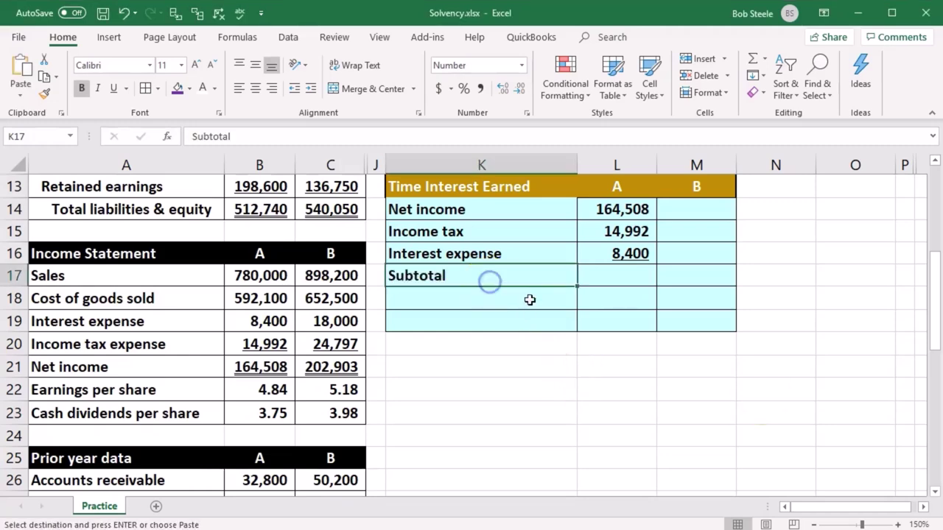
left_click(620, 276)
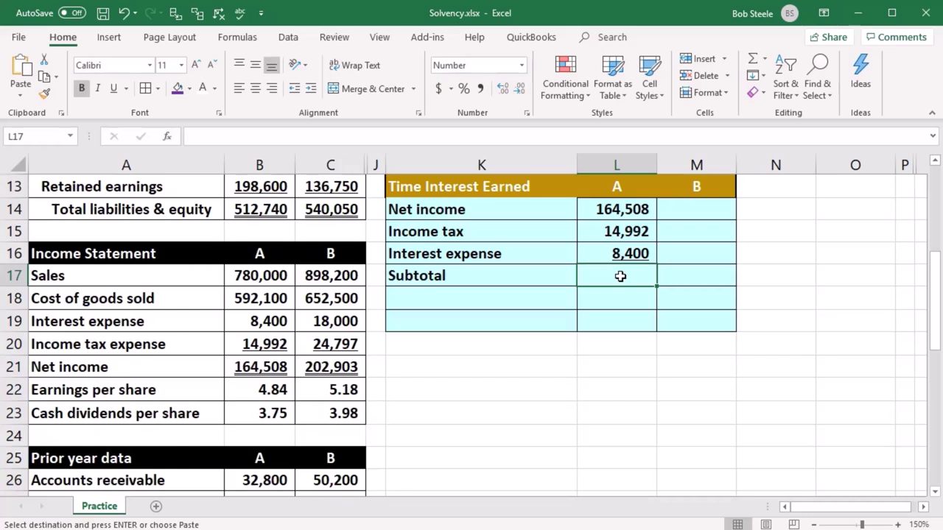
type("=sum(")
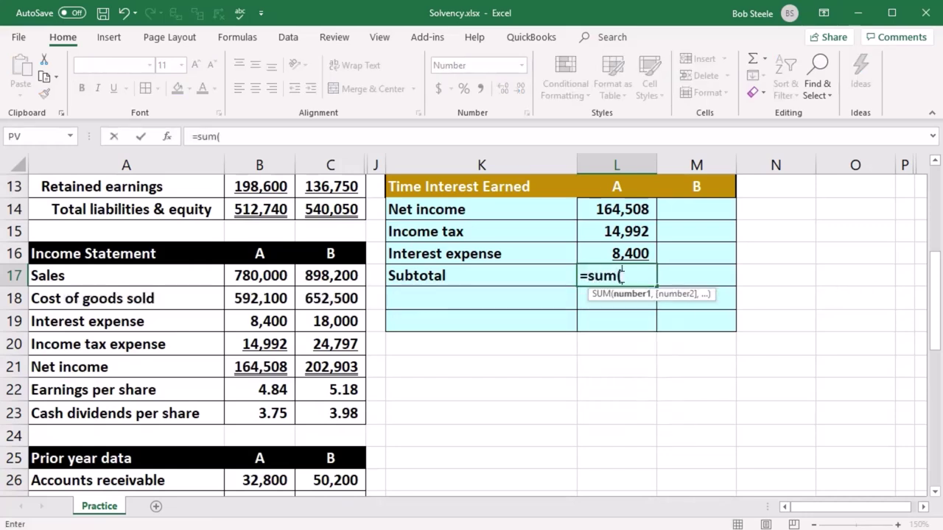
key("Up")
key("shift+Up")
key("shift+Up")
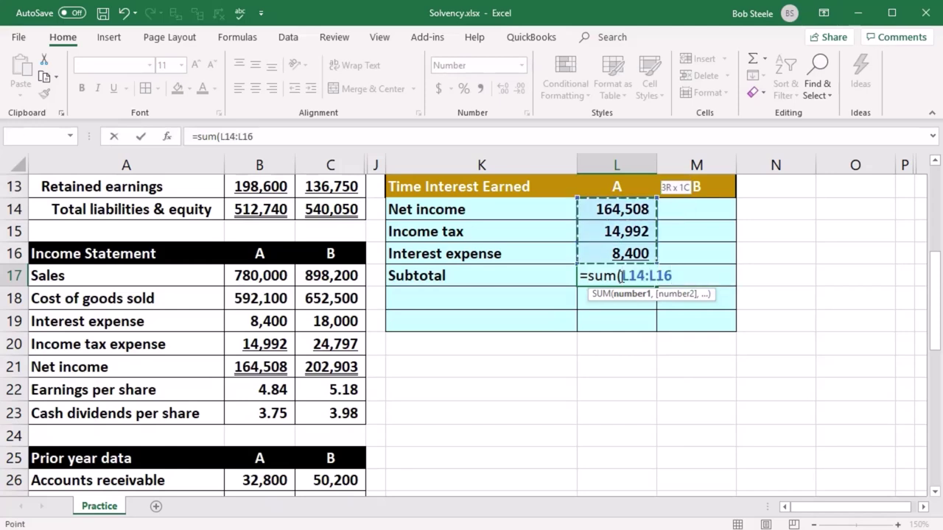
key("Return")
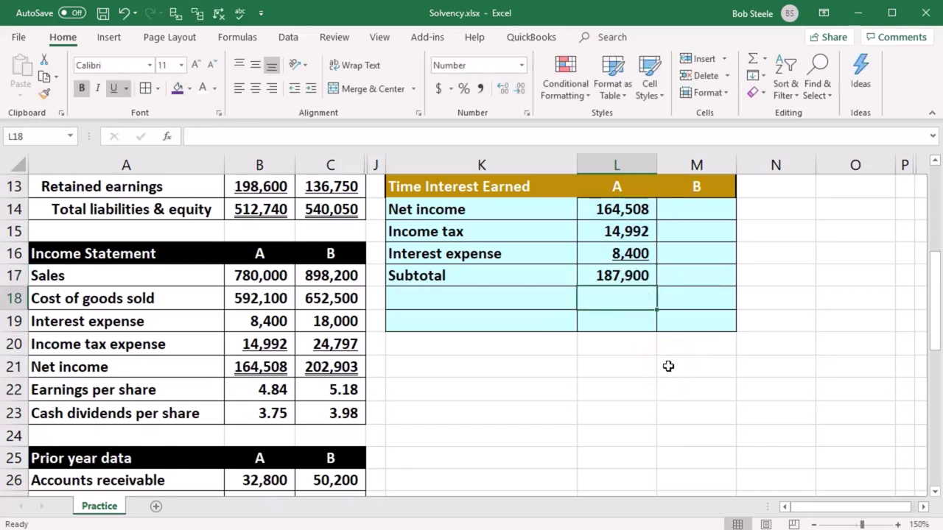
left_click(635, 276)
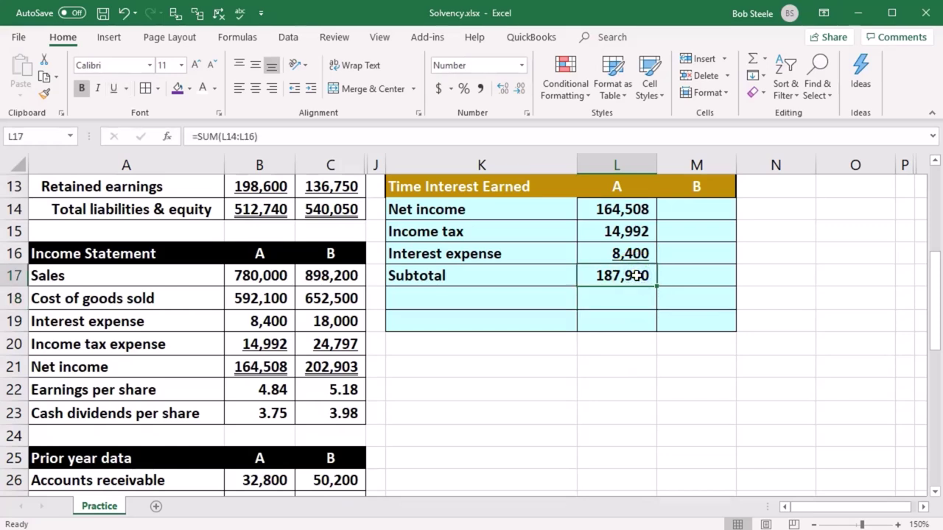
left_click(527, 239)
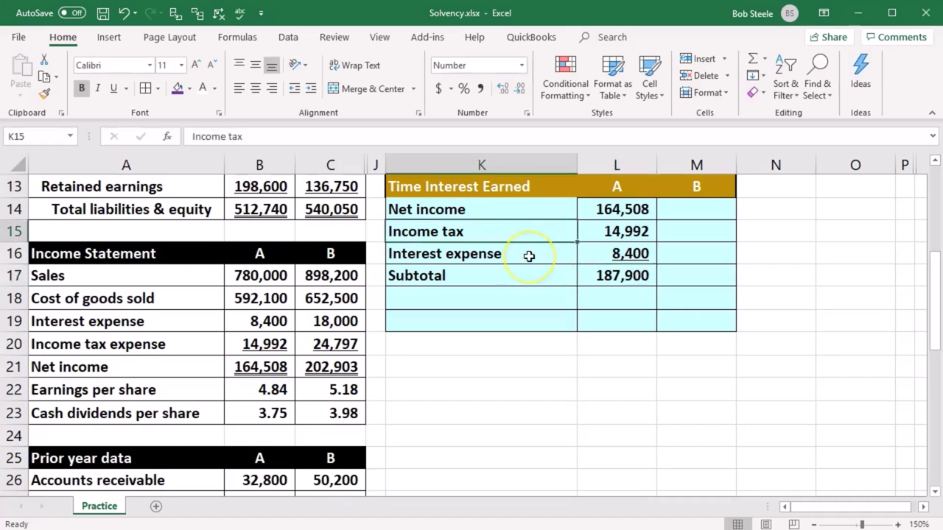
Add interest expense again below the subtotal, referencing A19 for the label in K18 and B19 for company A in L18.
left_click(508, 293)
type("=")
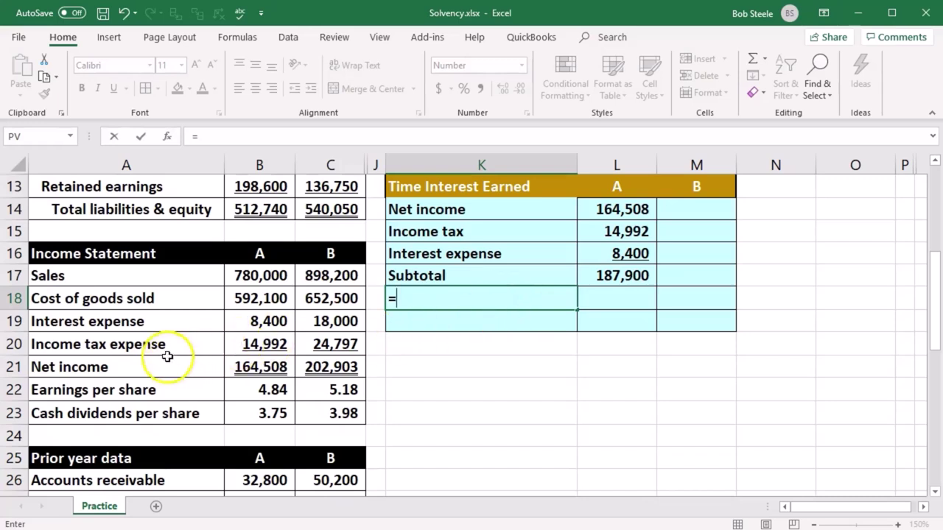
left_click(129, 322)
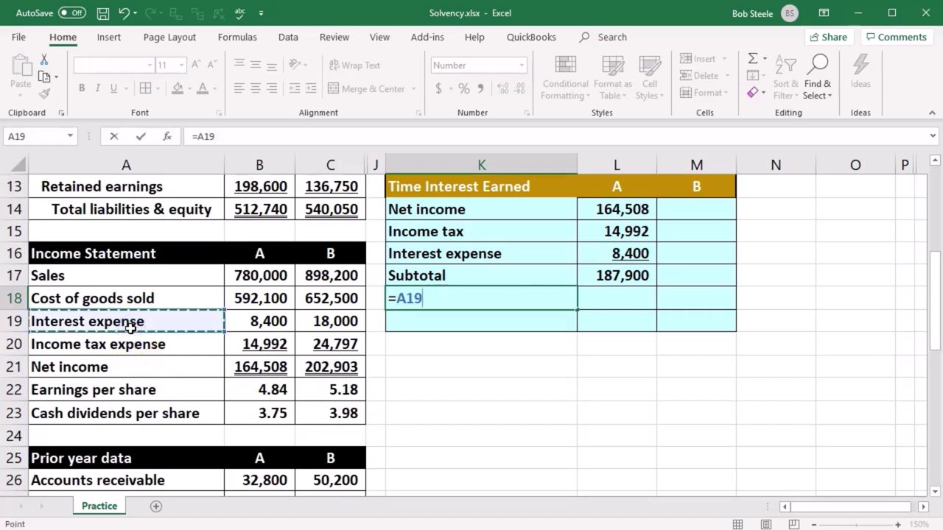
key("Tab")
type("=")
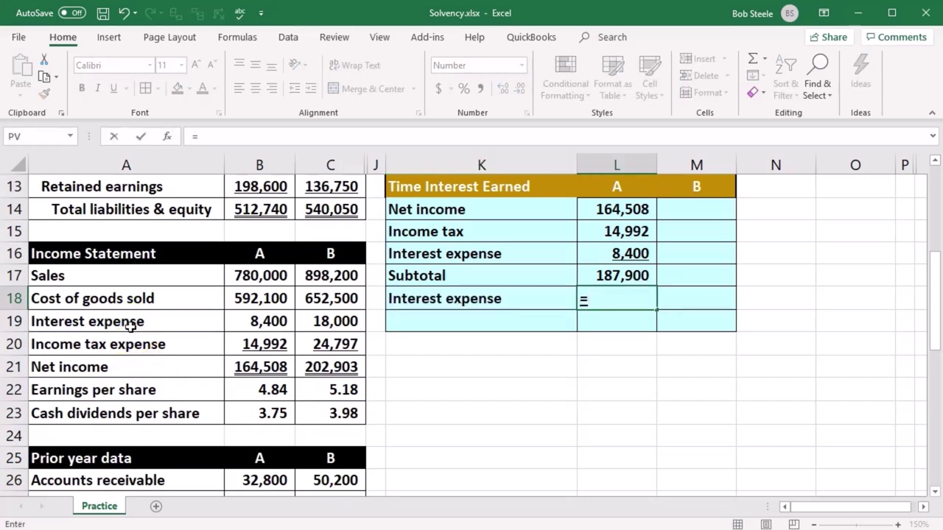
left_click(228, 323)
key("Return")
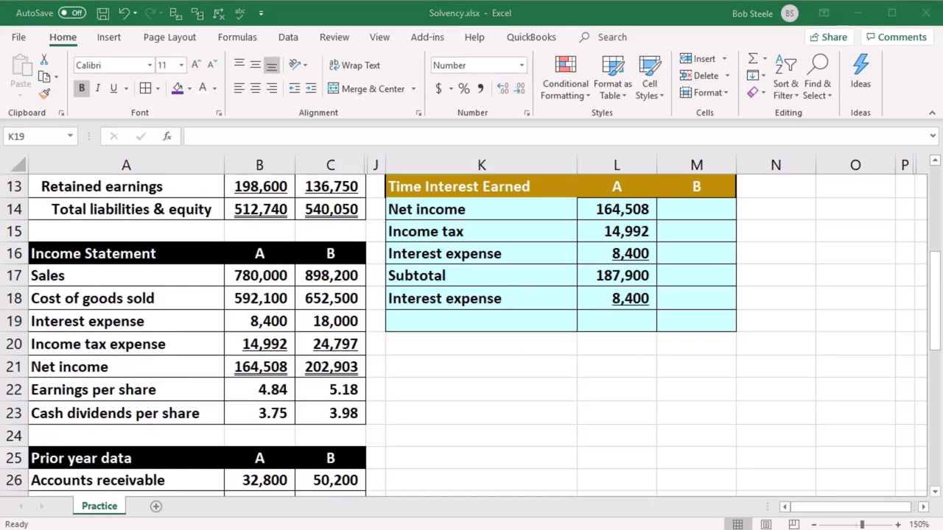
Label K19 "Time Interest Earned" and calculate company A's ratio in L19 as subtotal divided by interest expense, L17/L18.
left_click(669, 357)
left_click(545, 321)
type("Time Interest Earned")
key("Right")
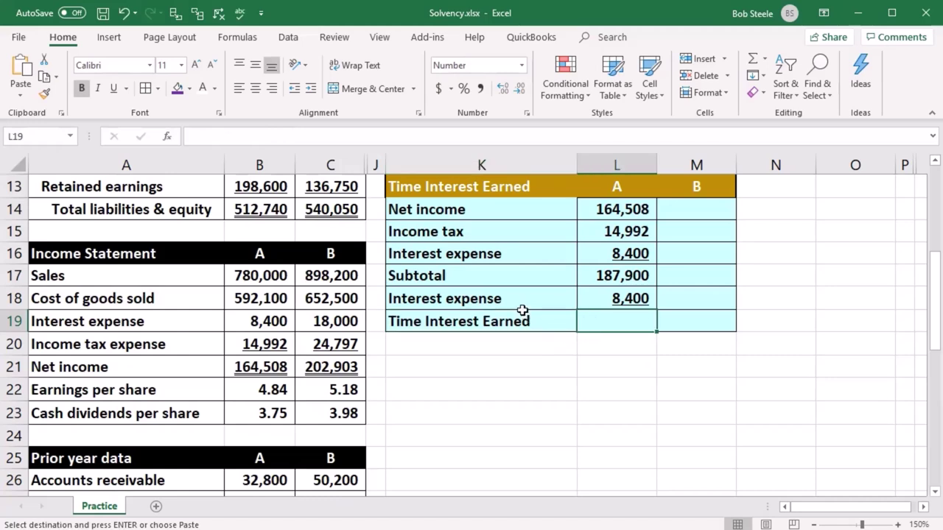
type("=")
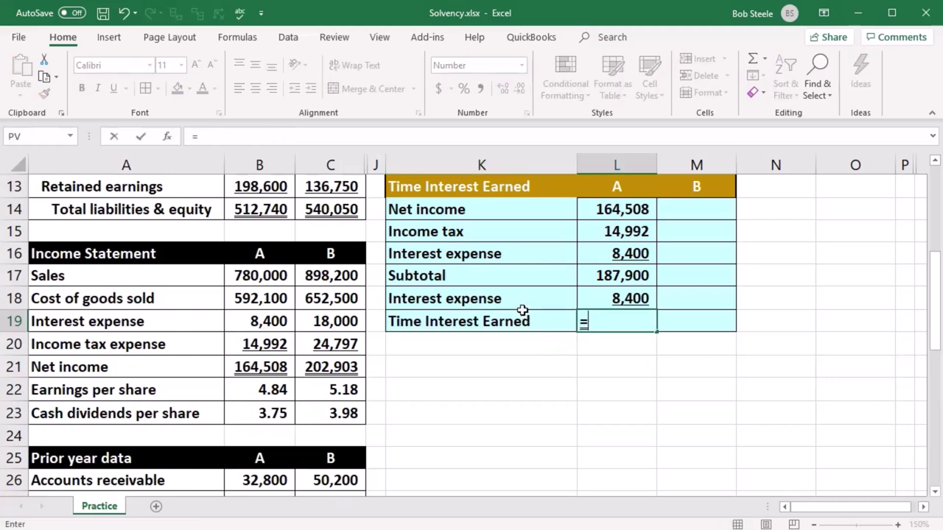
left_click(616, 279)
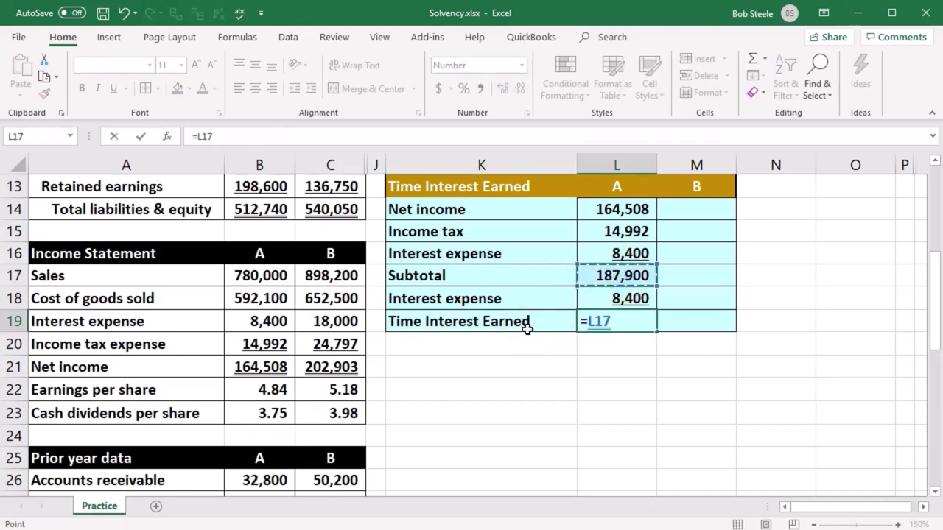
type("/")
left_click(614, 299)
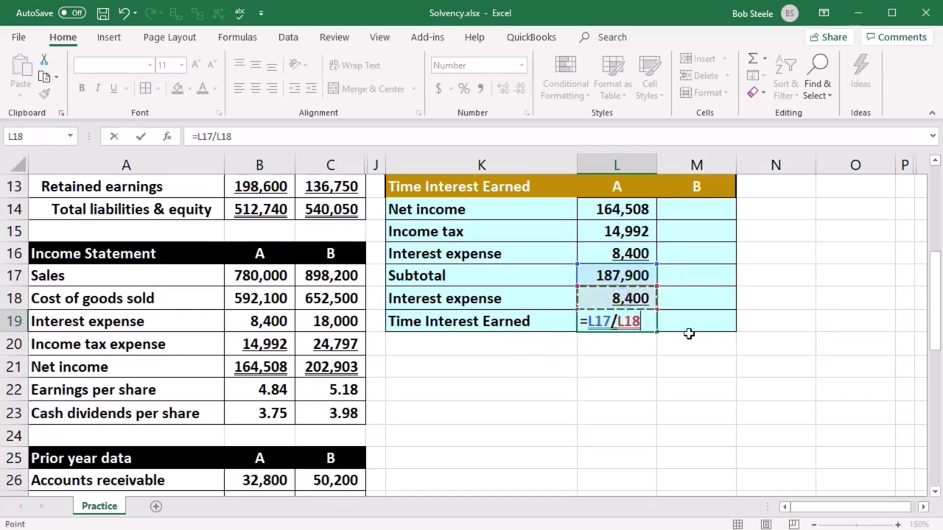
key("Return")
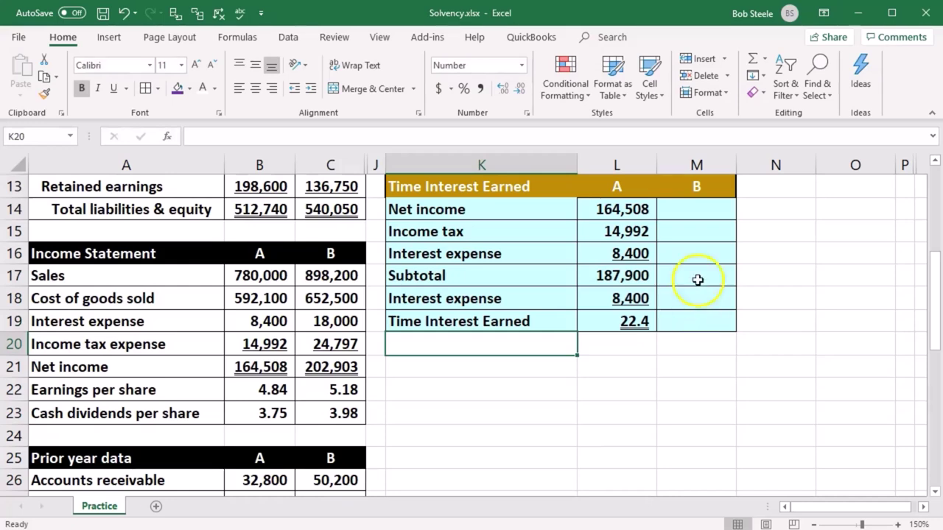
Bring in company B's net income in M14 of the Time Interest Earned table by referencing C21.
left_click(704, 211)
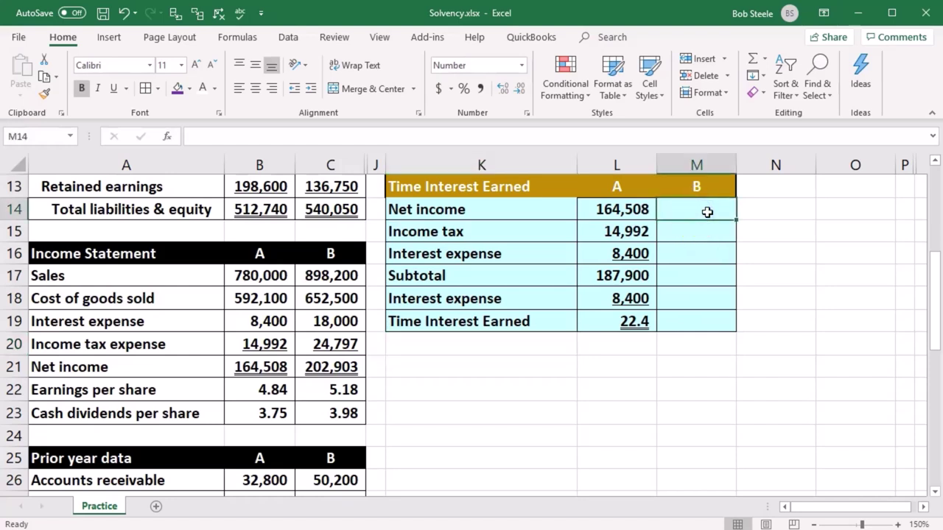
type("=")
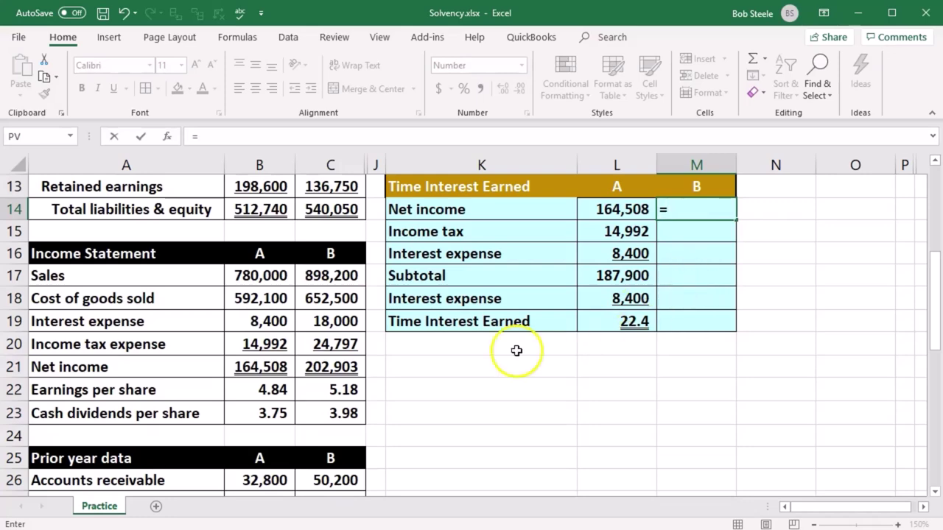
scroll(360, 410, "up", 4)
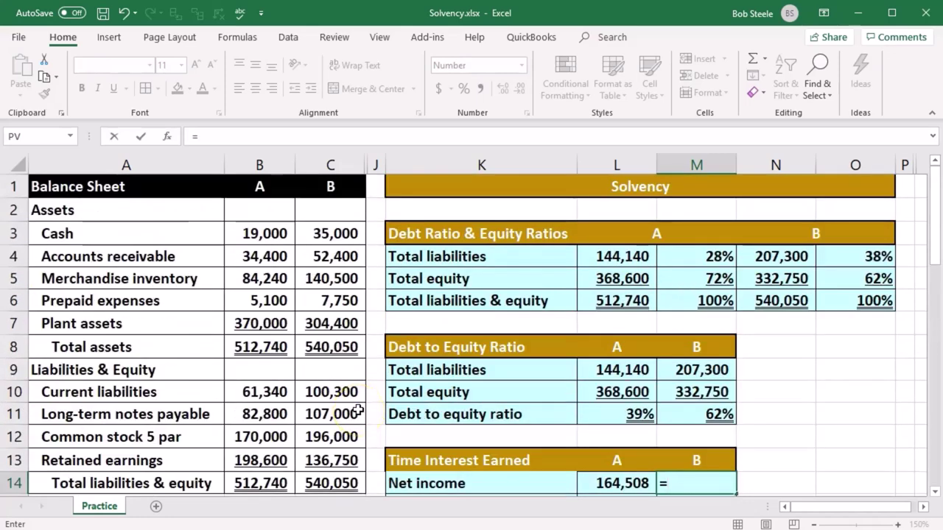
scroll(358, 410, "down", 4)
left_click(343, 363)
key("Return")
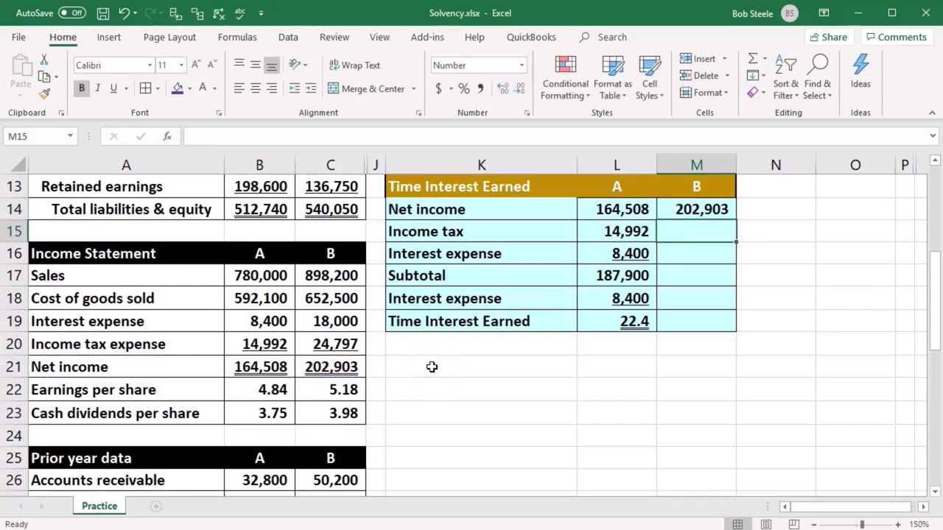
Fill in company B's income tax in M15 with a reference to C20 and its interest expense in M16 with a reference to C19.
type("=")
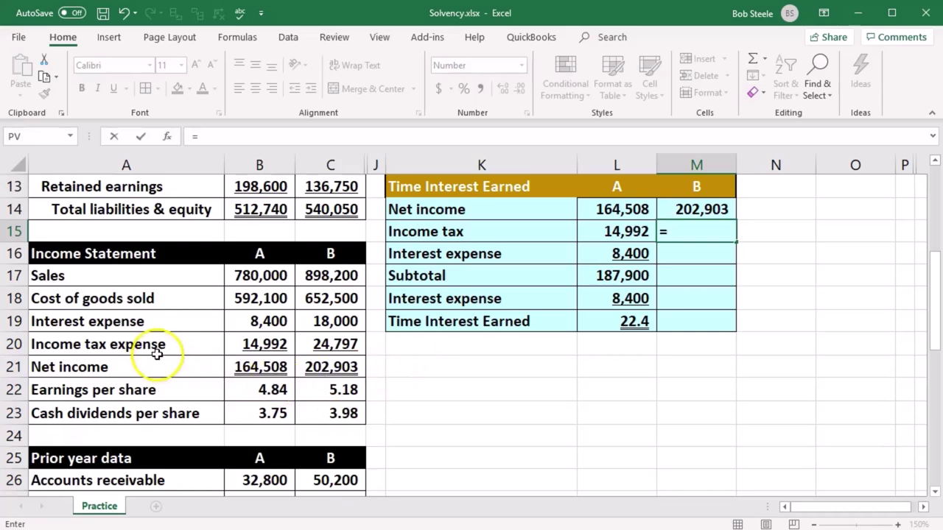
left_click(316, 344)
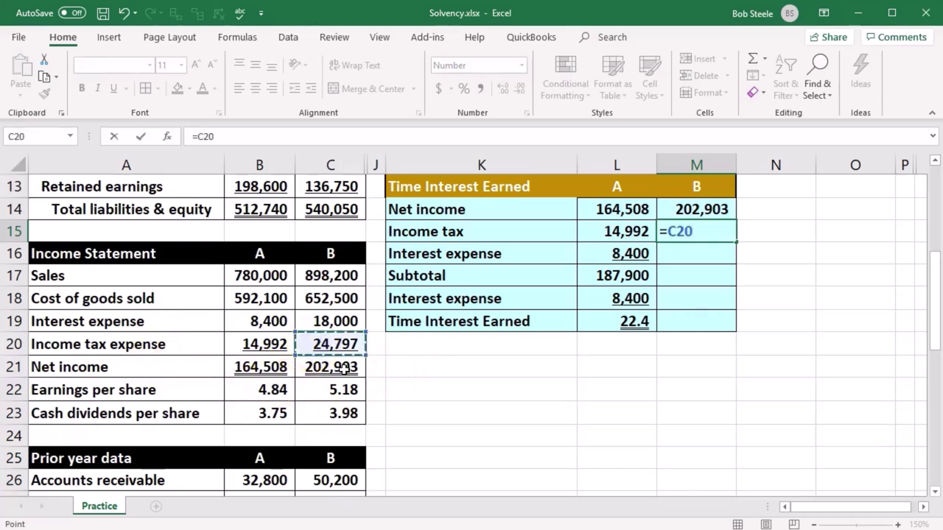
key("Return")
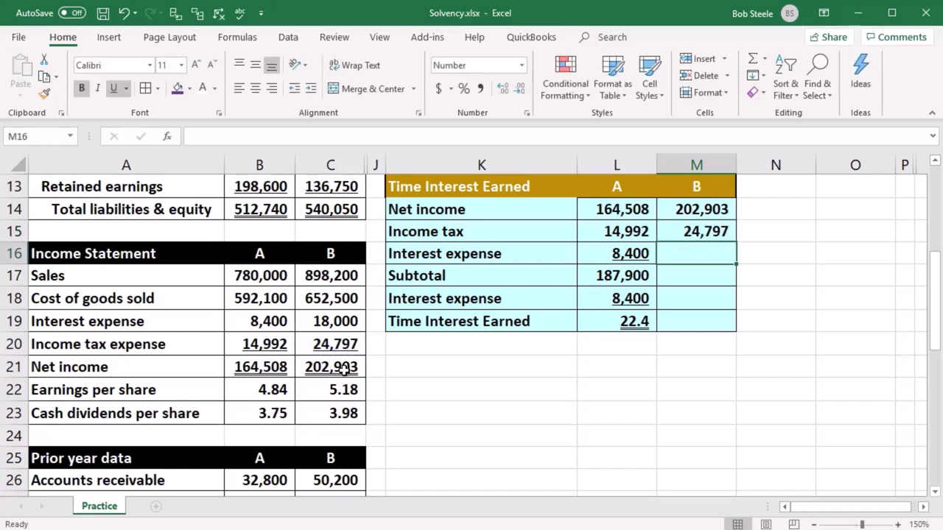
type("=")
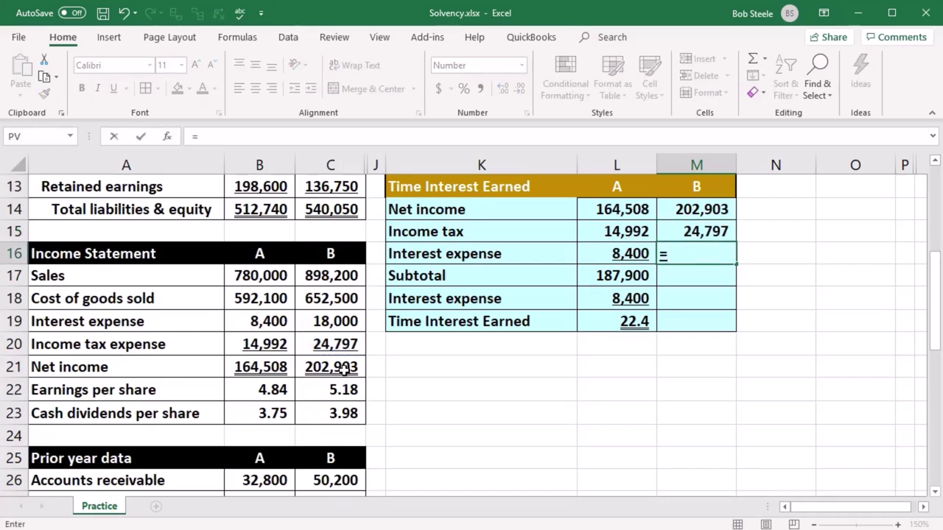
left_click(347, 322)
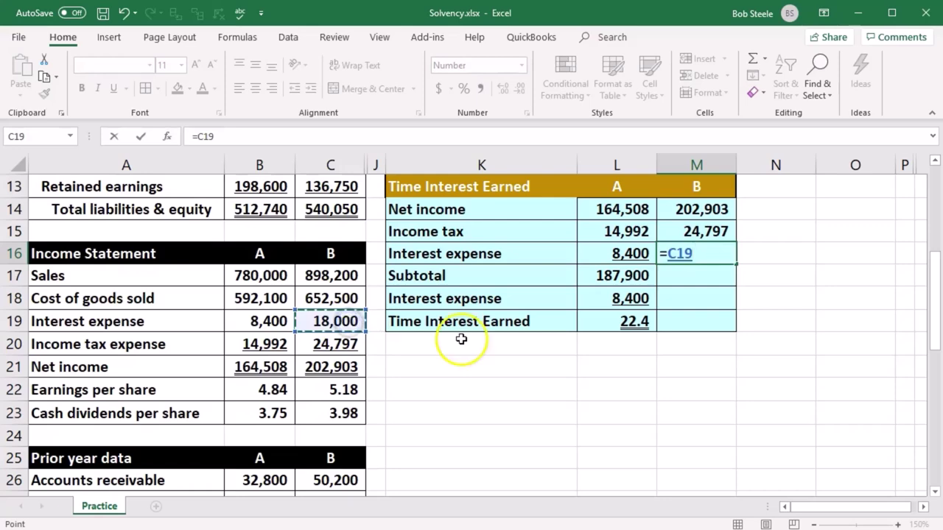
key("Return")
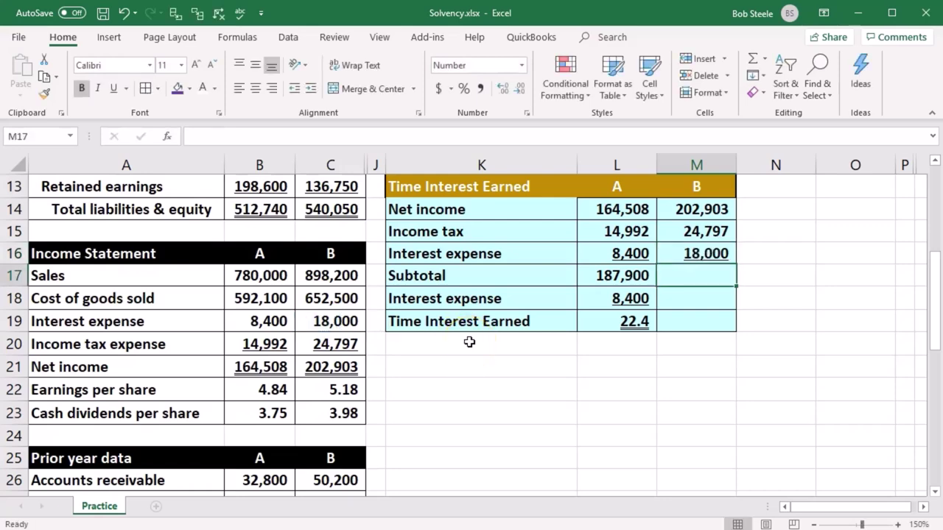
Calculate company B's subtotal in M17 as the SUM of M14:M16.
type("=sum(")
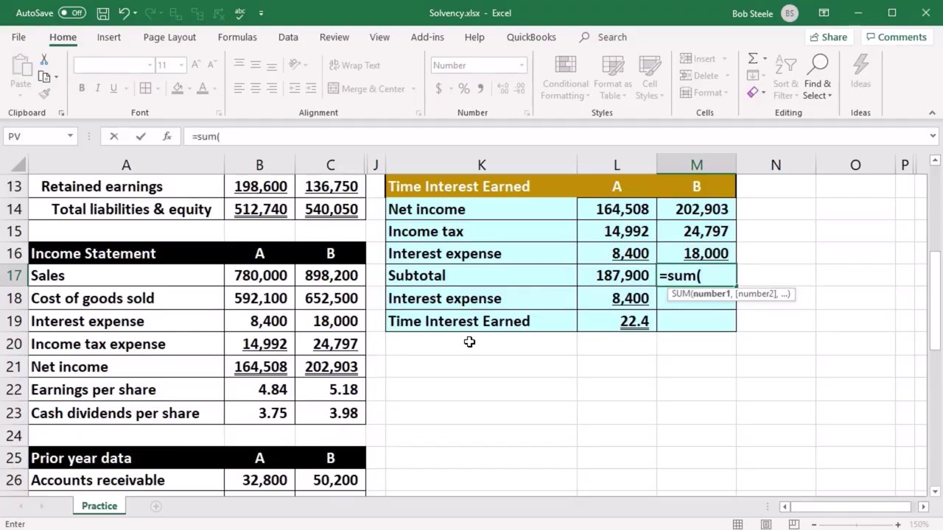
key("Up")
key("shift+Up")
key("shift+Up")
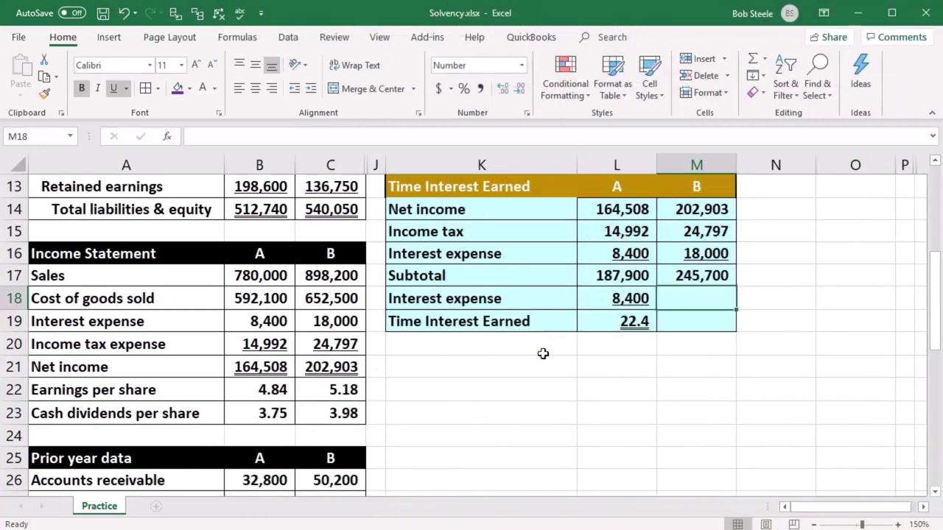
Add company B's interest expense below the subtotal in M18 by referencing C19.
type("=")
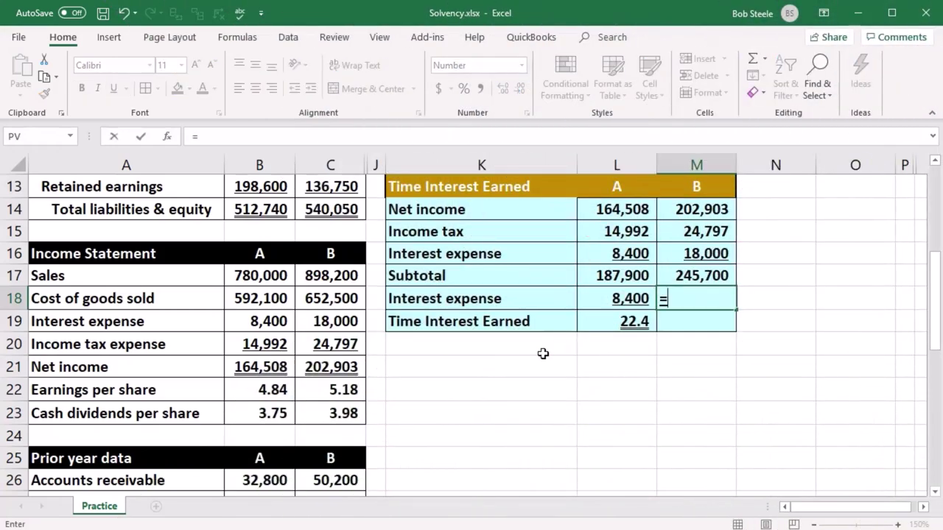
left_click(338, 321)
key("Return")
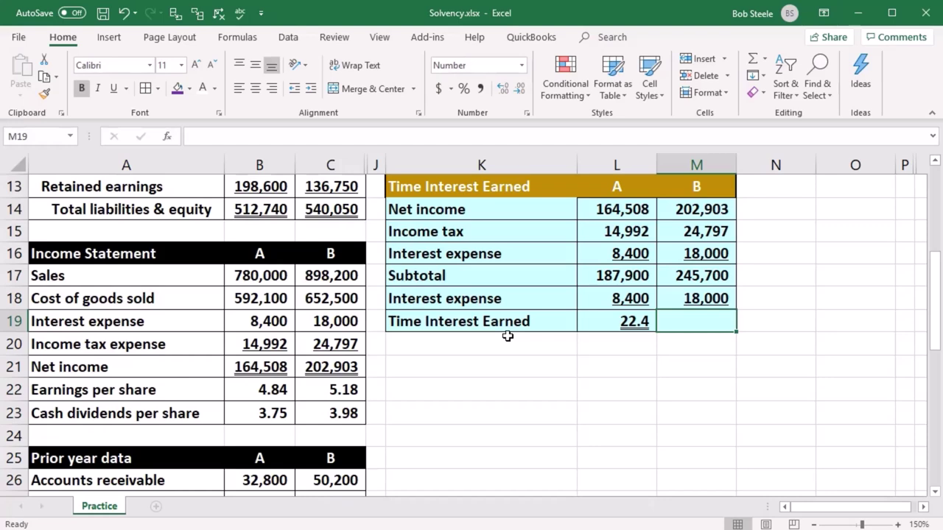
Calculate company B's times interest earned in M19 as M17/M18 and compare it with company A's ratio in L19.
type("=")
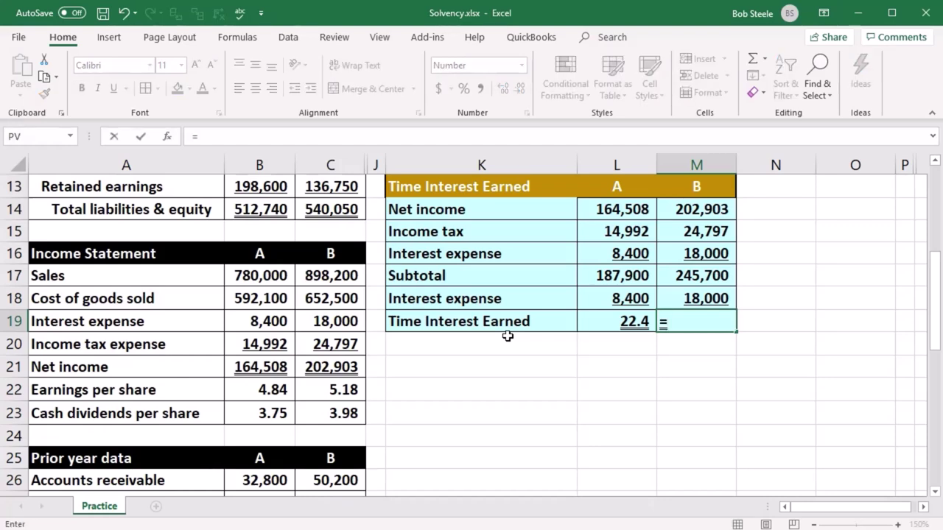
left_click(679, 277)
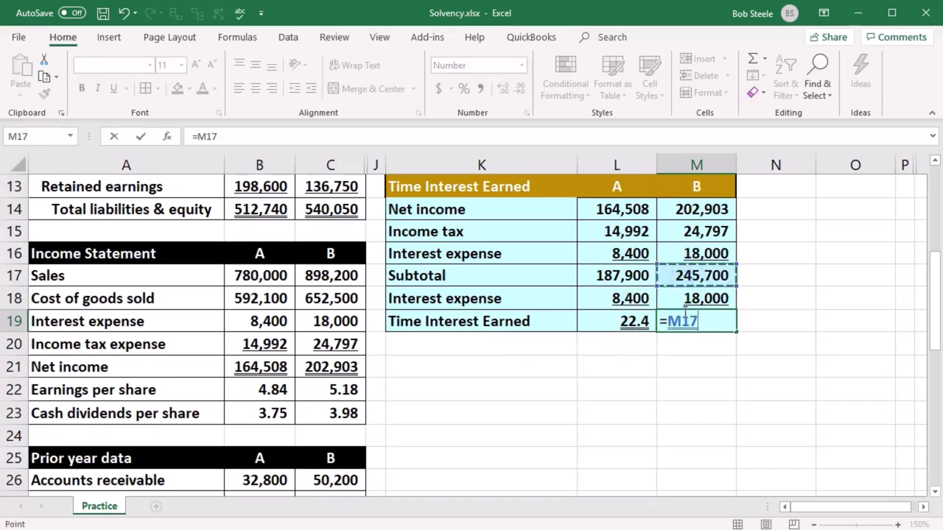
type("/")
left_click(690, 295)
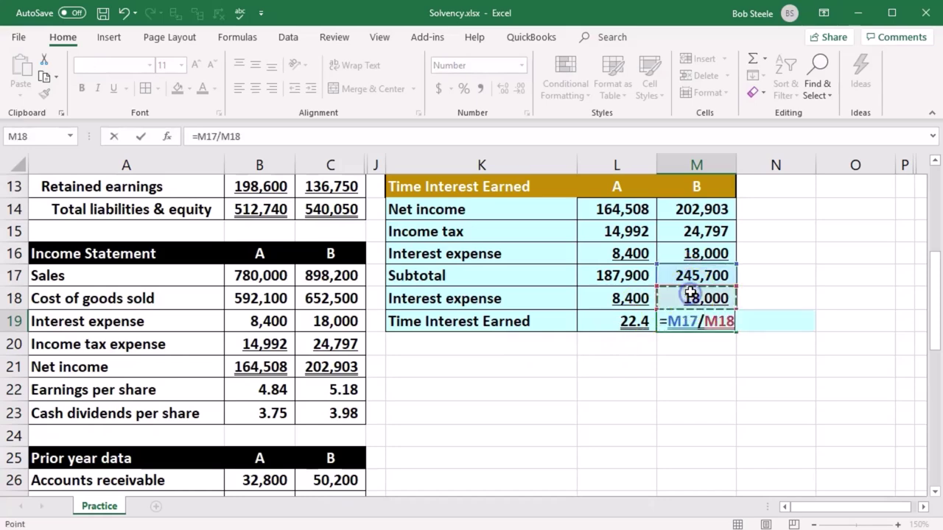
key("Return")
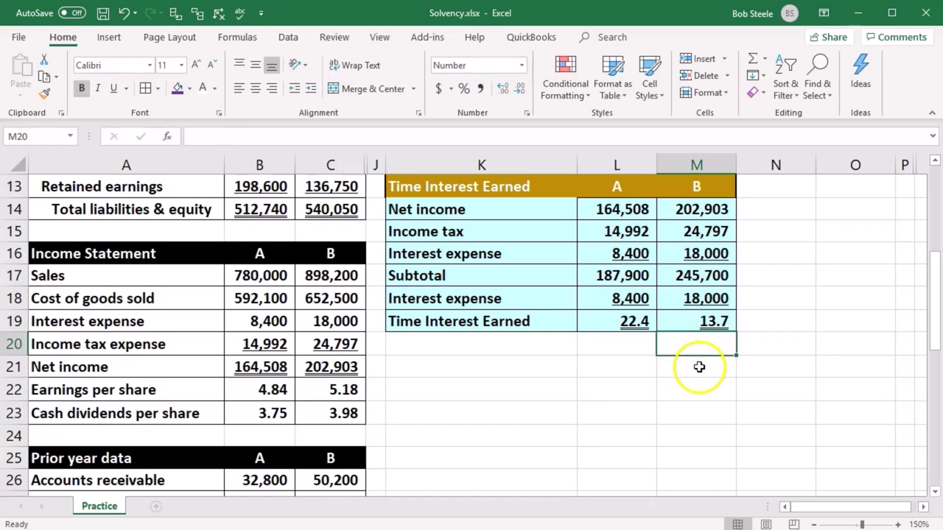
left_click(626, 324)
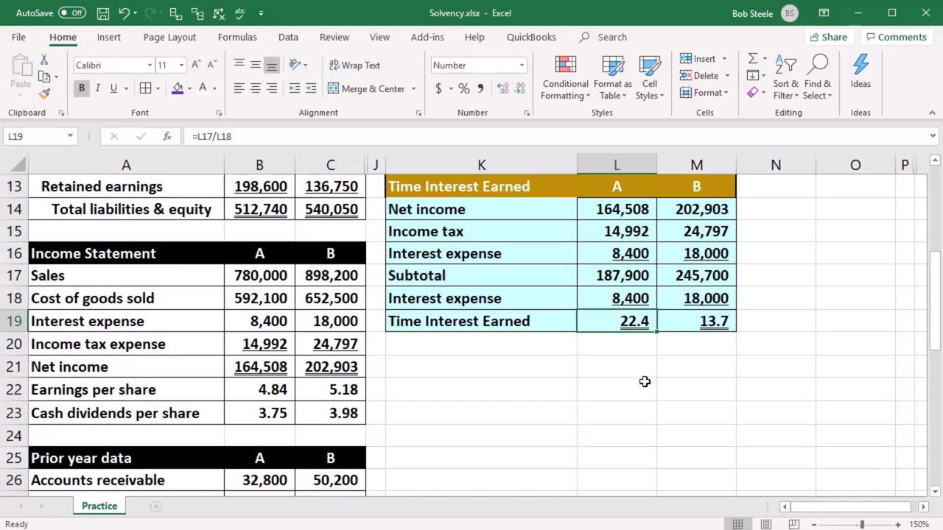
left_click(693, 320)
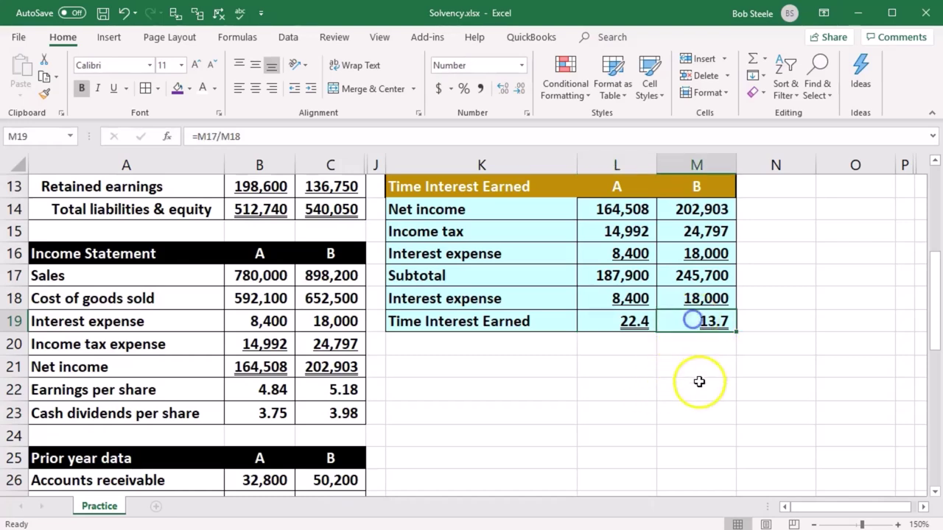